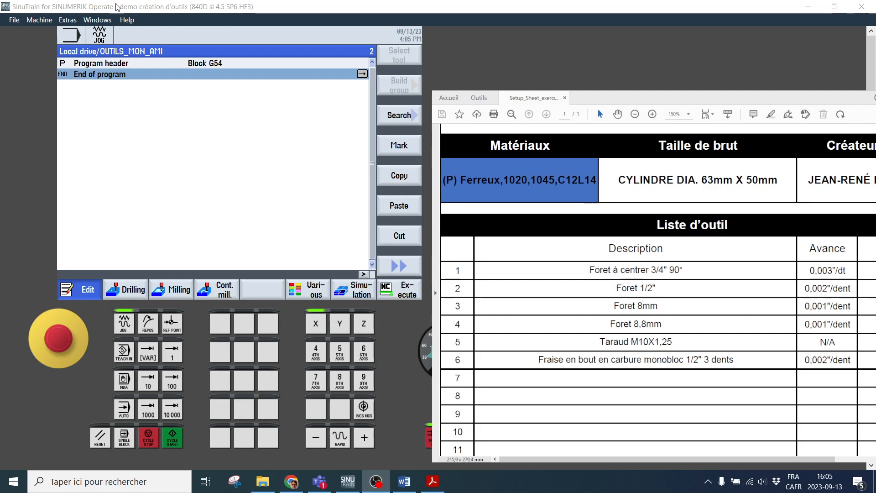
Open the tool list in the parameter area and look through the tools loaded in the magazine
{"action": "left_click", "coordinate": [74, 39]}
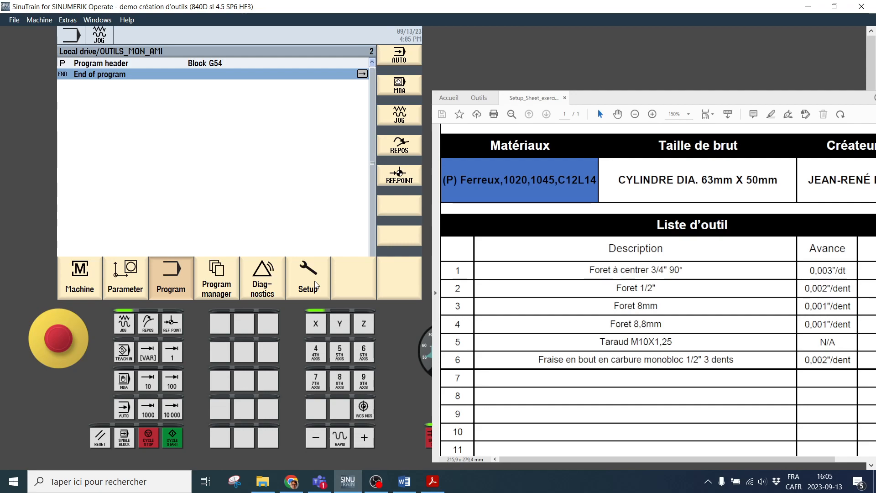
{"action": "left_click", "coordinate": [123, 280]}
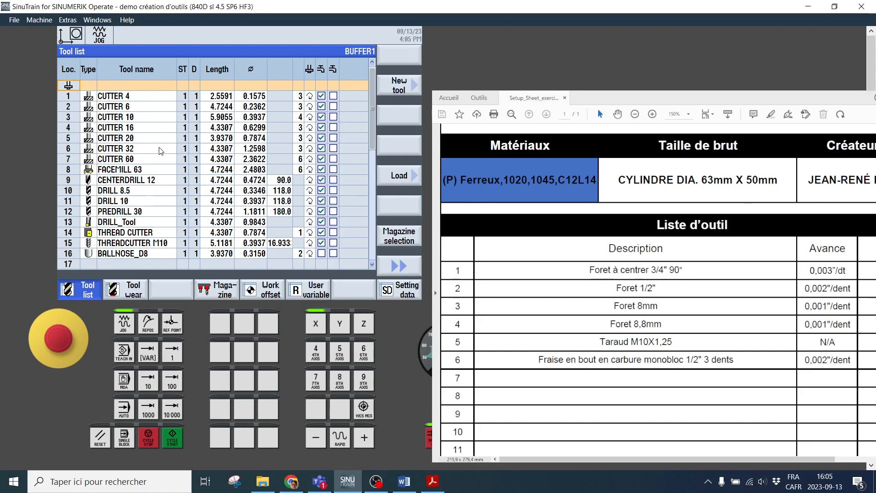
{"action": "scroll", "coordinate": [165, 145], "scroll_direction": "down", "scroll_amount": 2}
{"action": "scroll", "coordinate": [169, 148], "scroll_direction": "up", "scroll_amount": 2}
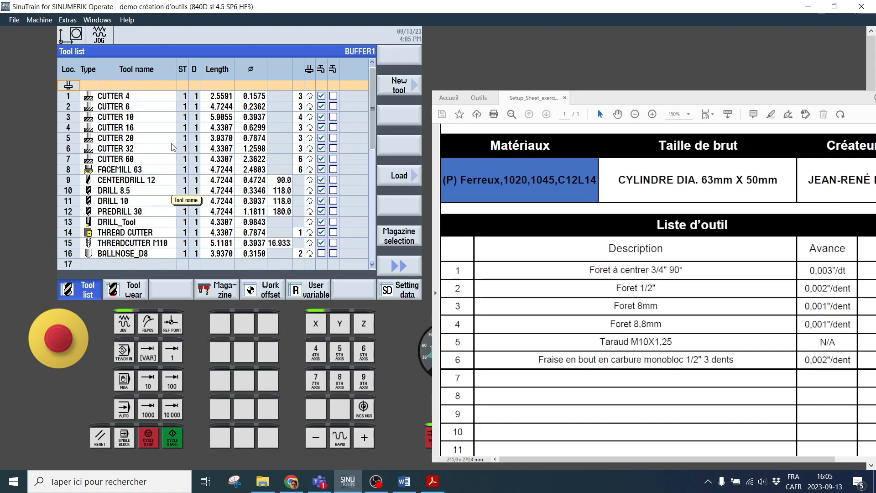
{"action": "scroll", "coordinate": [159, 104], "scroll_direction": "down", "scroll_amount": 2}
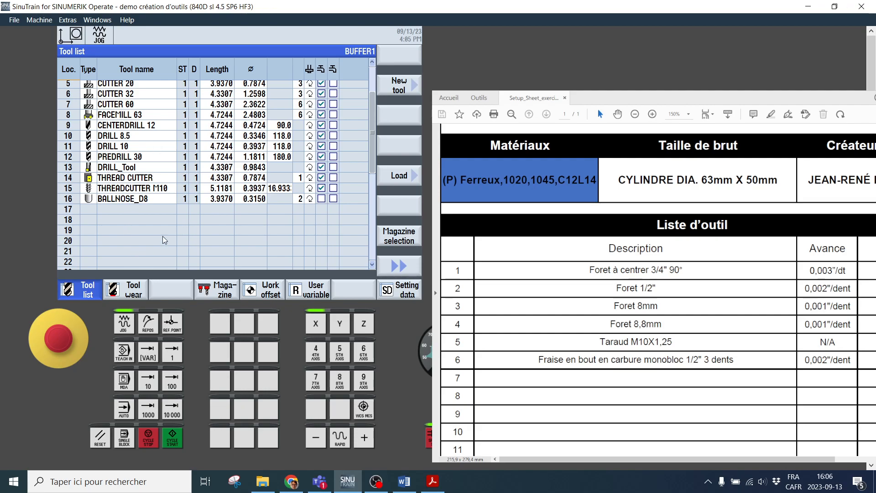
Unload the tools in magazine locations 16 to 12, from BALLNOSE_D8 up to PREDRILL 30
{"action": "left_click", "coordinate": [160, 206]}
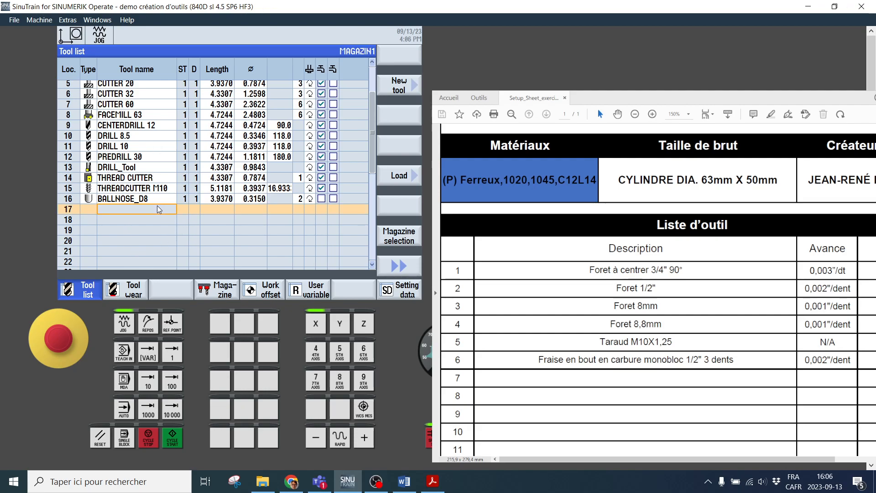
{"action": "left_click", "coordinate": [126, 199]}
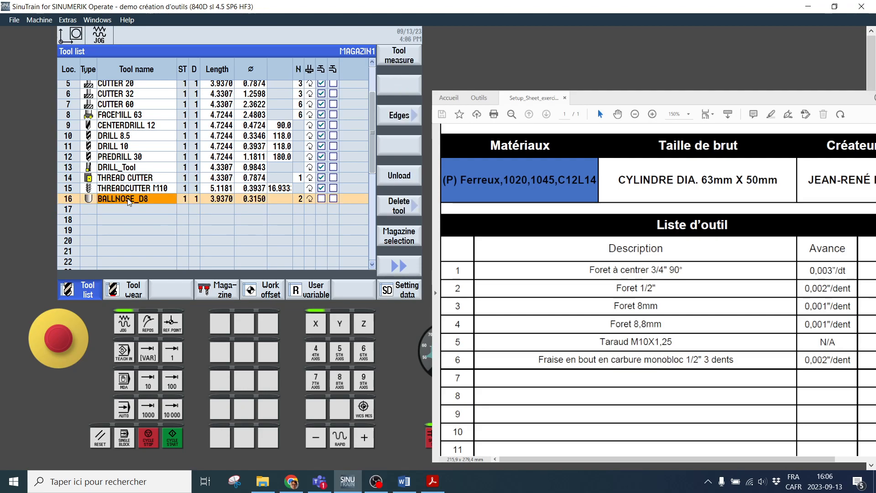
{"action": "left_click", "coordinate": [400, 179]}
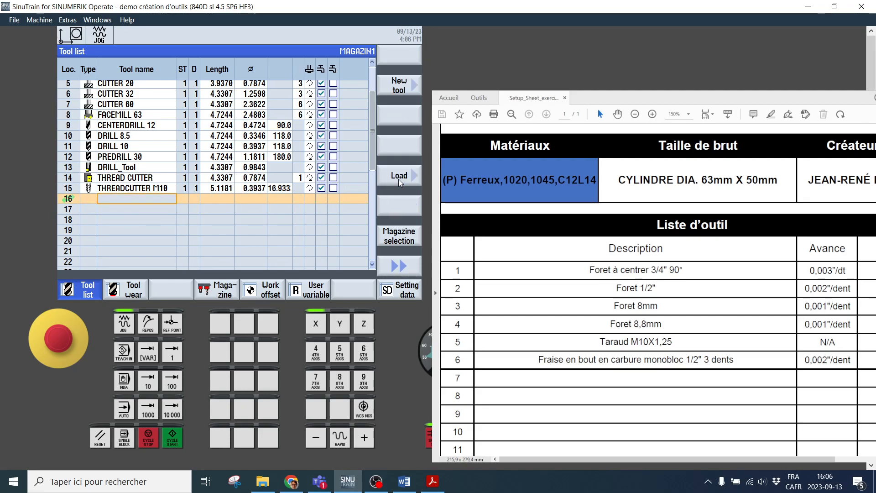
{"action": "left_click", "coordinate": [124, 188]}
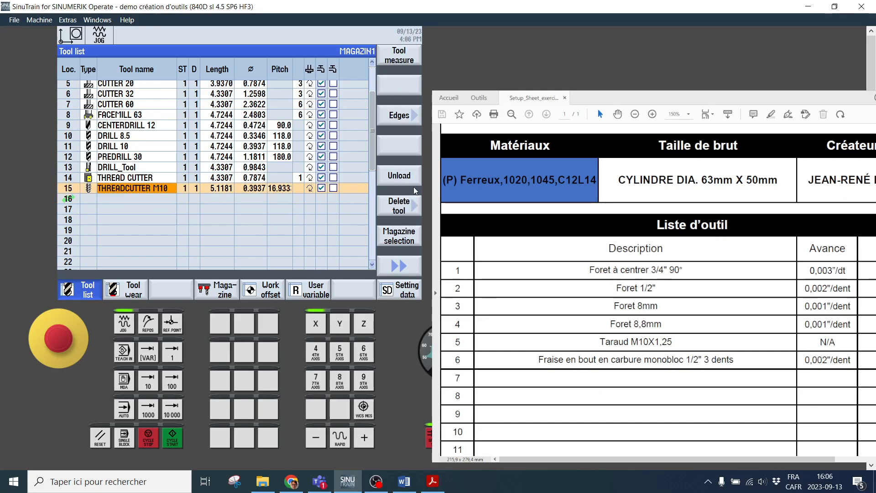
{"action": "left_click", "coordinate": [397, 177]}
{"action": "key", "text": "Up"}
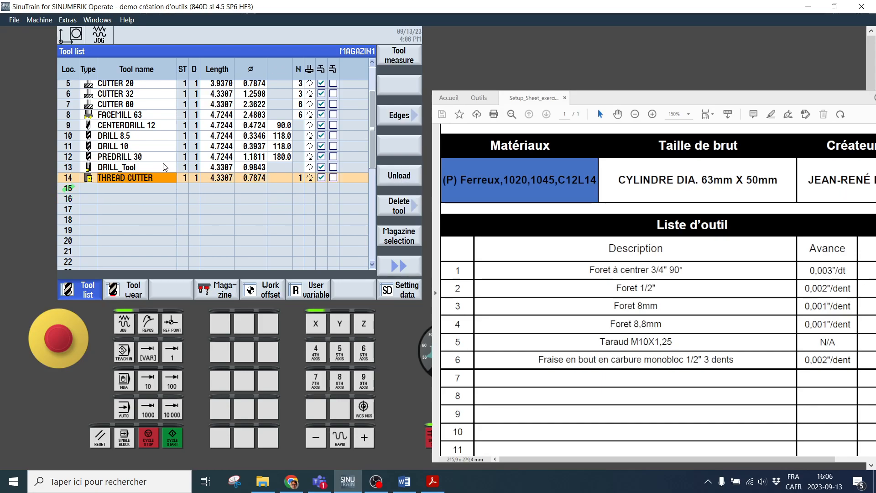
{"action": "left_click", "coordinate": [396, 179]}
{"action": "key", "text": "Up"}
{"action": "left_click", "coordinate": [405, 178]}
{"action": "key", "text": "Up"}
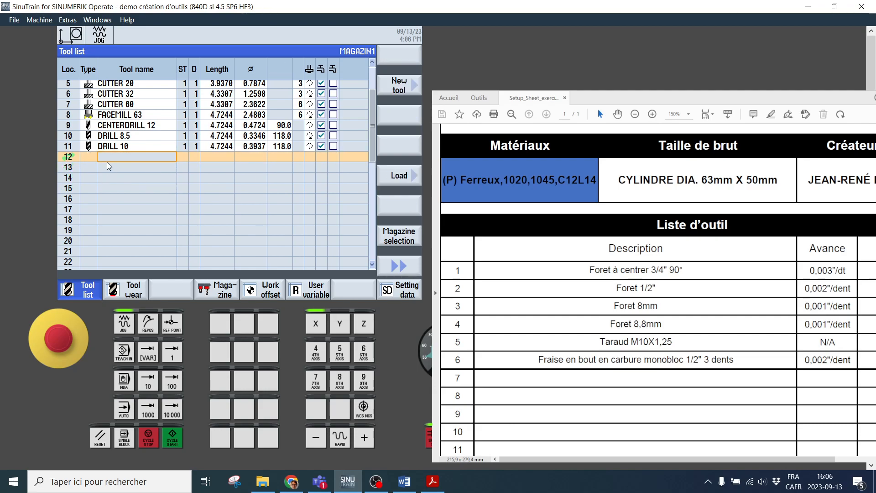
Start a new tool in empty magazine location 12 and review the available cutter, drill and special tool types
{"action": "left_click", "coordinate": [86, 157]}
{"action": "scroll", "coordinate": [151, 210], "scroll_direction": "up", "scroll_amount": 2}
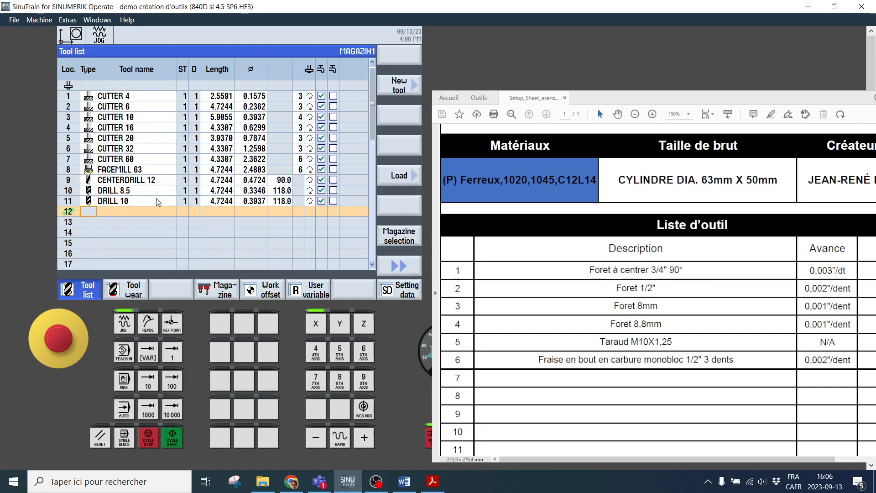
{"action": "left_click", "coordinate": [73, 212]}
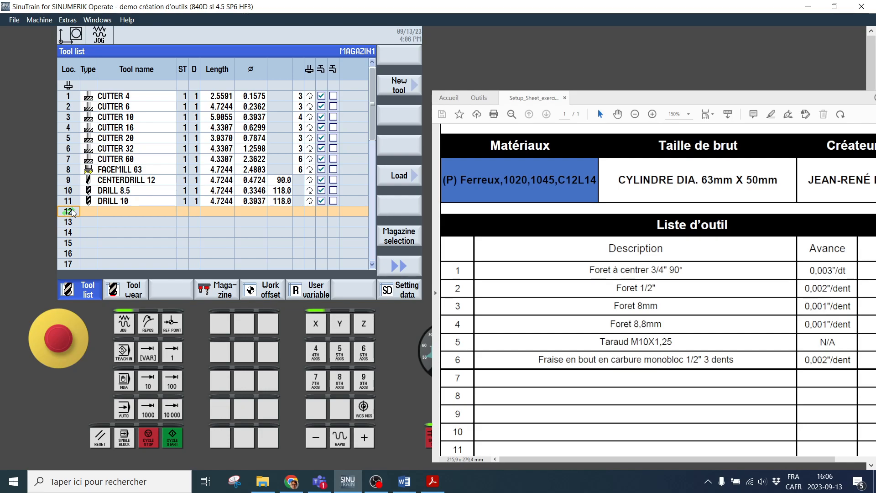
{"action": "left_click", "coordinate": [407, 89]}
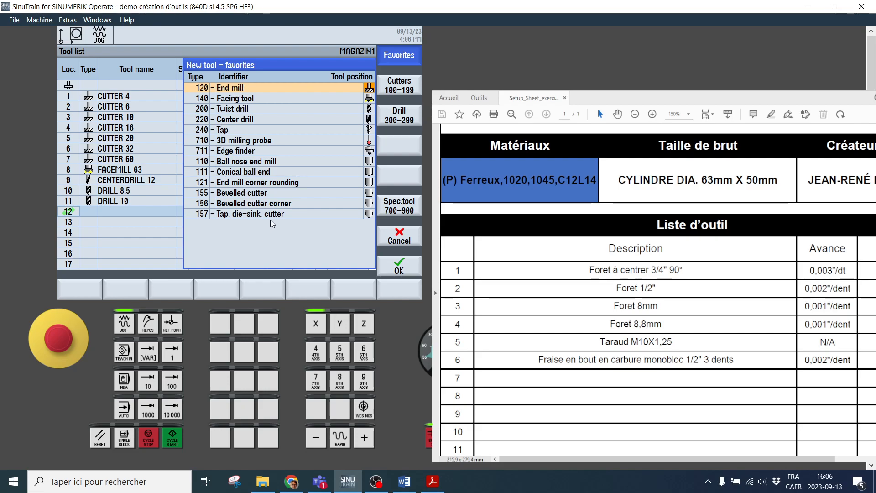
{"action": "left_click", "coordinate": [400, 87]}
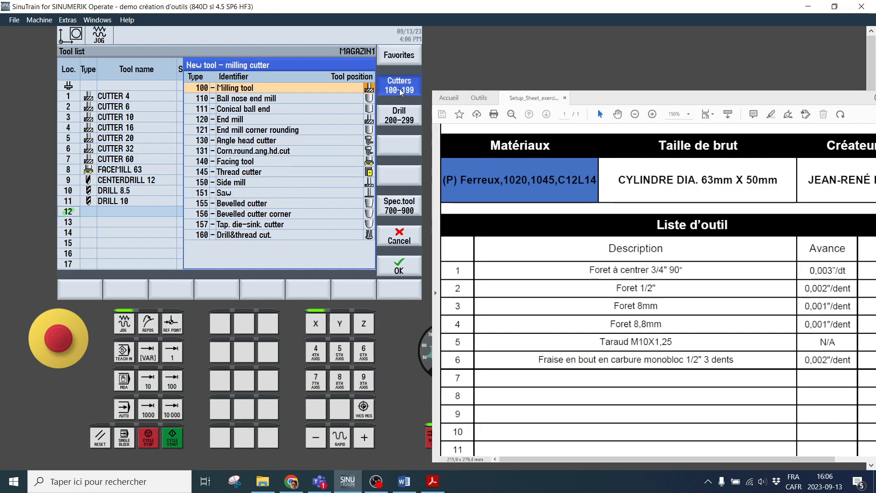
{"action": "left_click", "coordinate": [405, 119]}
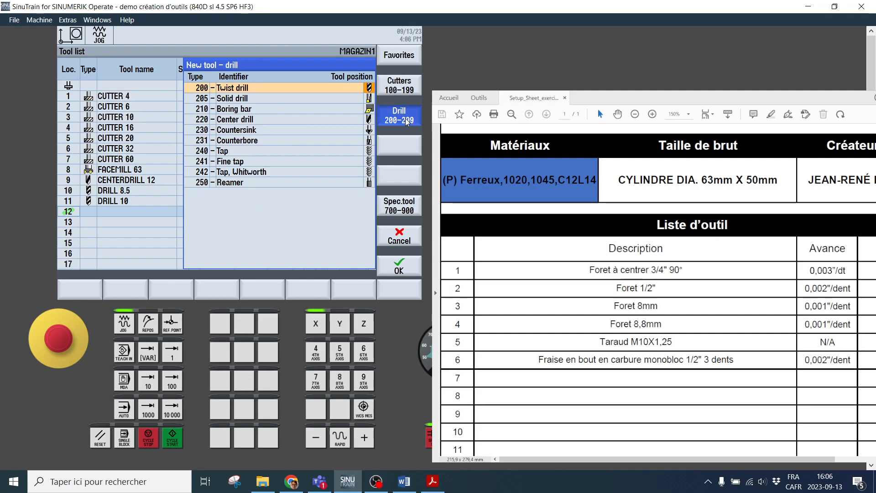
{"action": "left_click", "coordinate": [403, 211]}
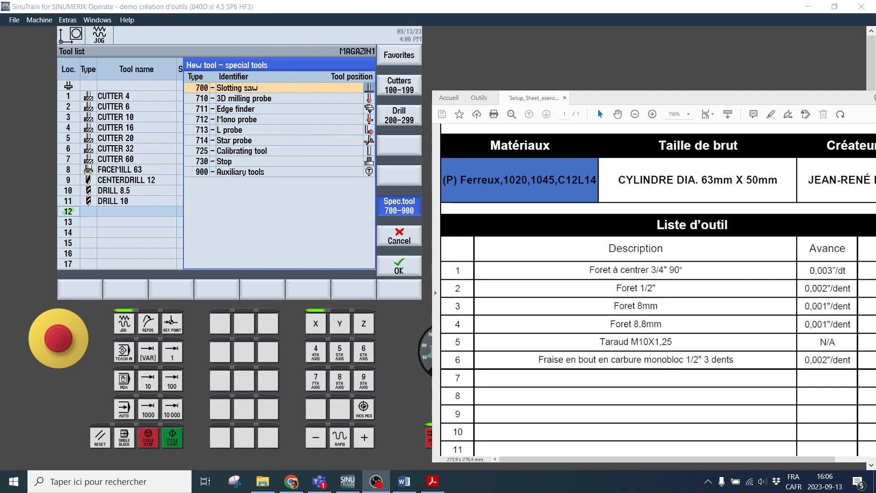
{"action": "left_click", "coordinate": [400, 93]}
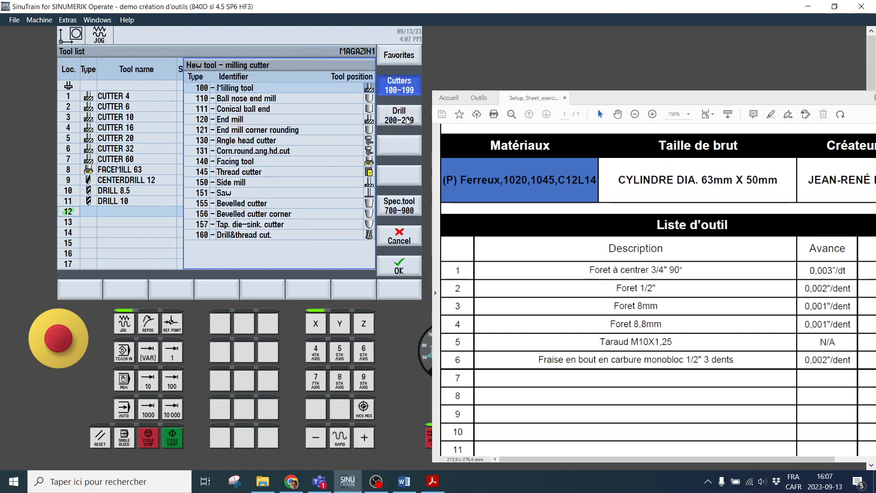
Create a type 220 center drill in location 12 and name it CENTERDRILL 3/4po
{"action": "left_click", "coordinate": [406, 120]}
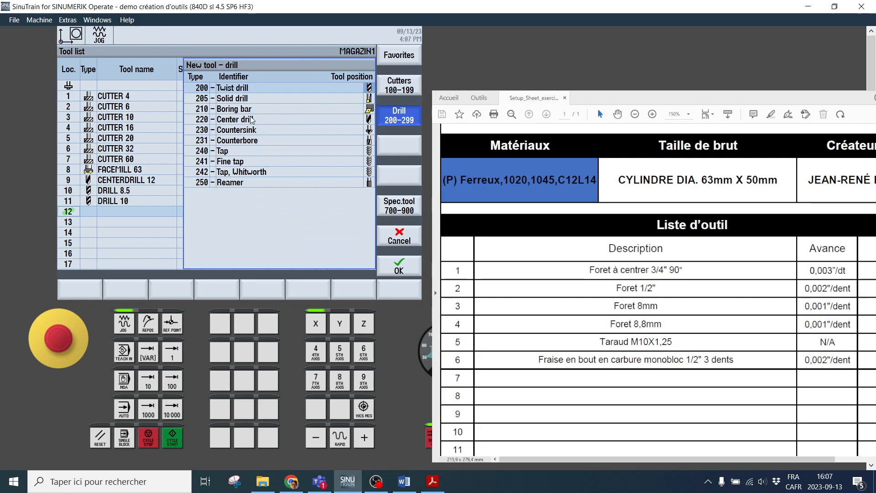
{"action": "left_click", "coordinate": [276, 121]}
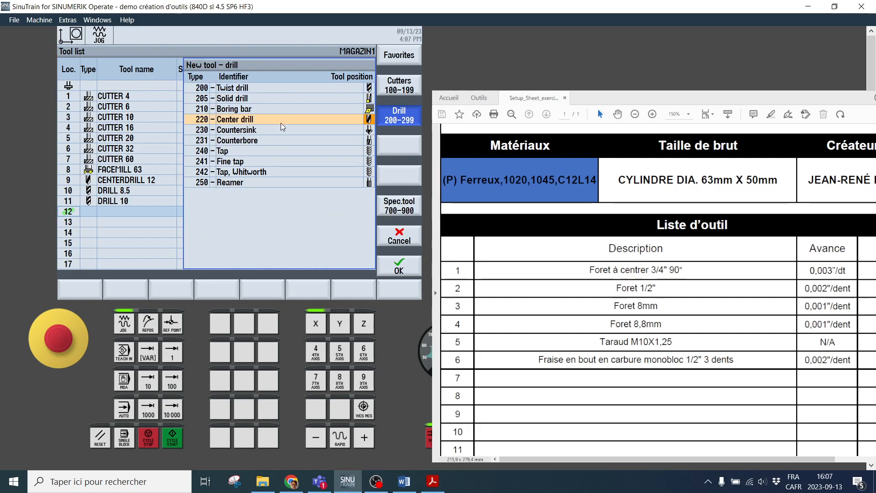
{"action": "left_click", "coordinate": [406, 269]}
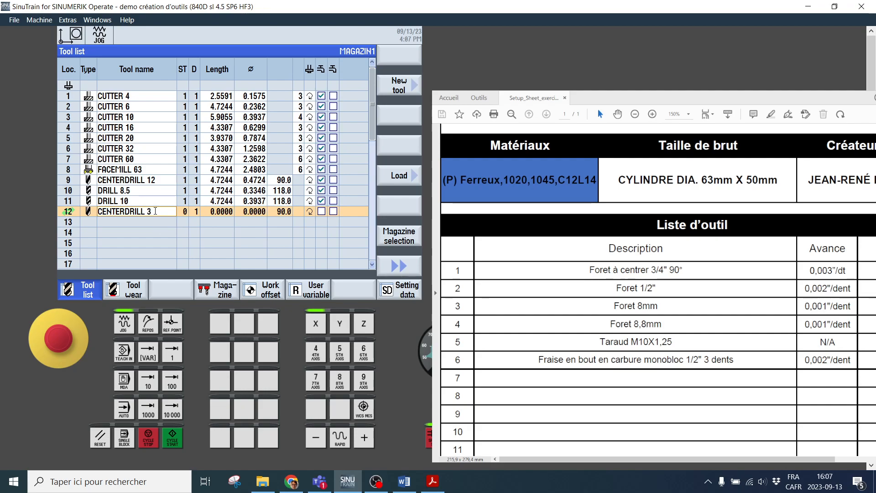
{"action": "type", "text": "4po"}
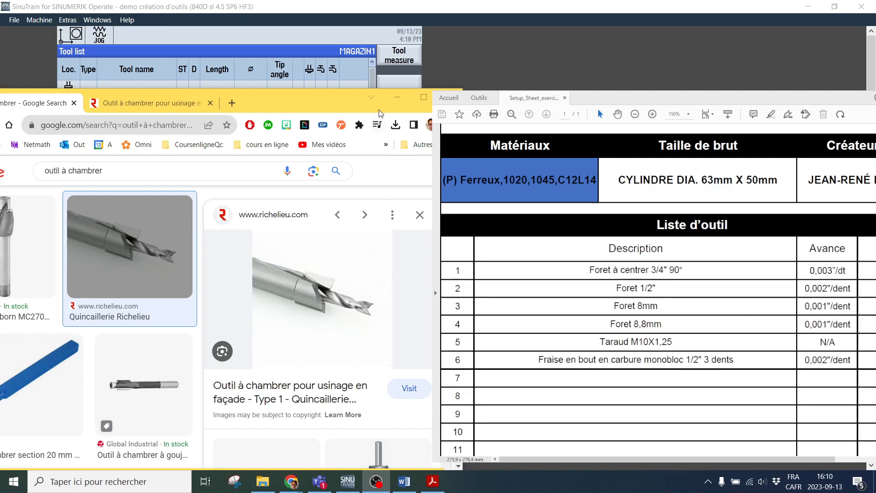
Set CENTERDRILL 3/4po to a length of 2.5 and a diameter of 0.75, and enable its first coolant option
{"action": "left_click", "coordinate": [397, 98]}
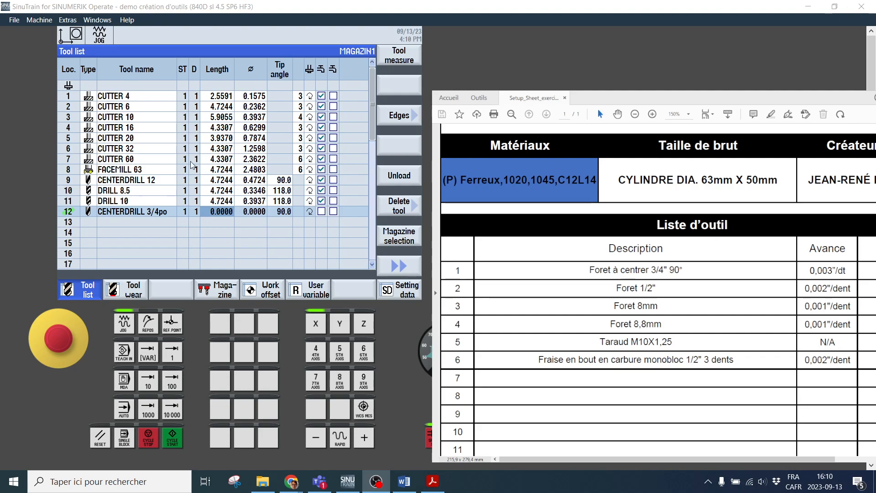
{"action": "left_click", "coordinate": [196, 213]}
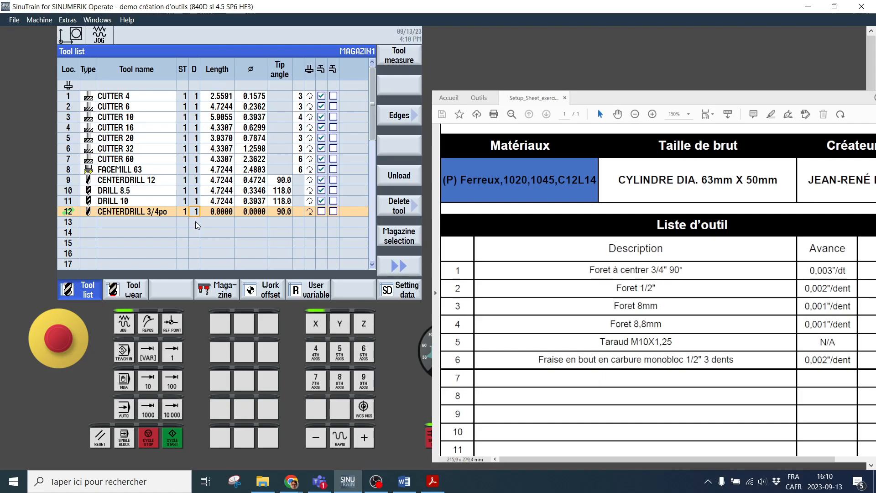
{"action": "left_click", "coordinate": [216, 221]}
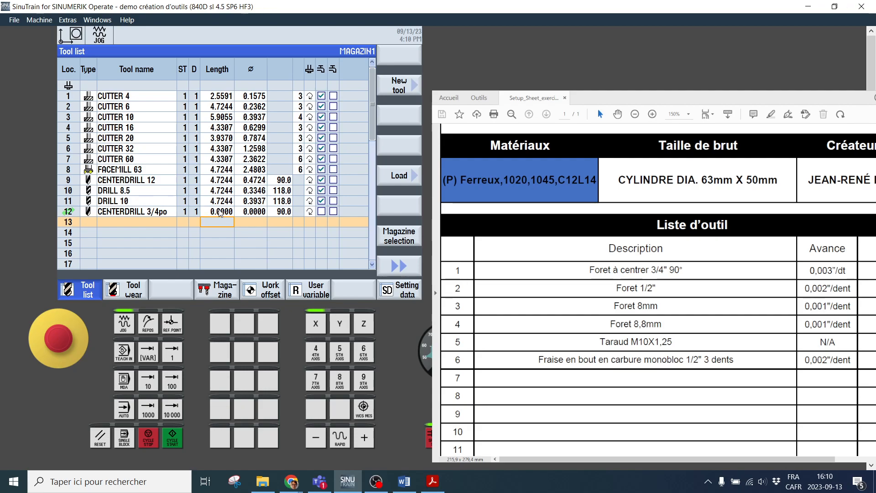
{"action": "left_click", "coordinate": [223, 214]}
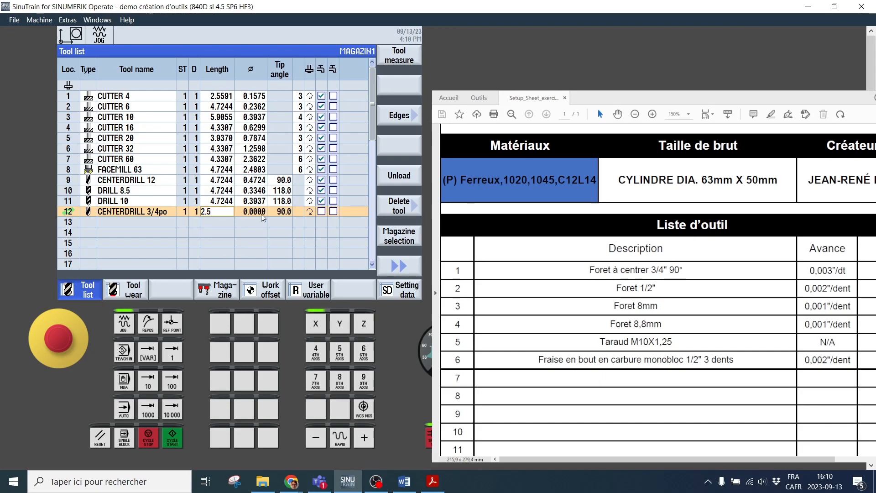
{"action": "key", "text": "Return"}
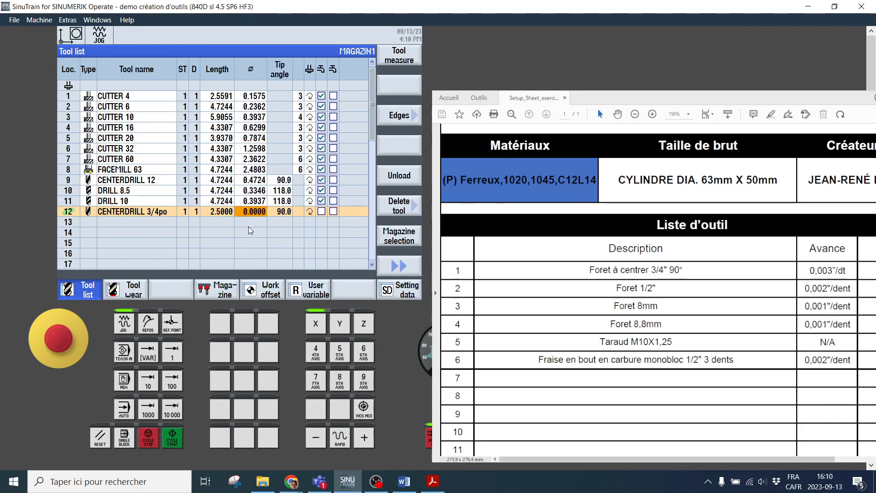
{"action": "type", "text": "0.75"}
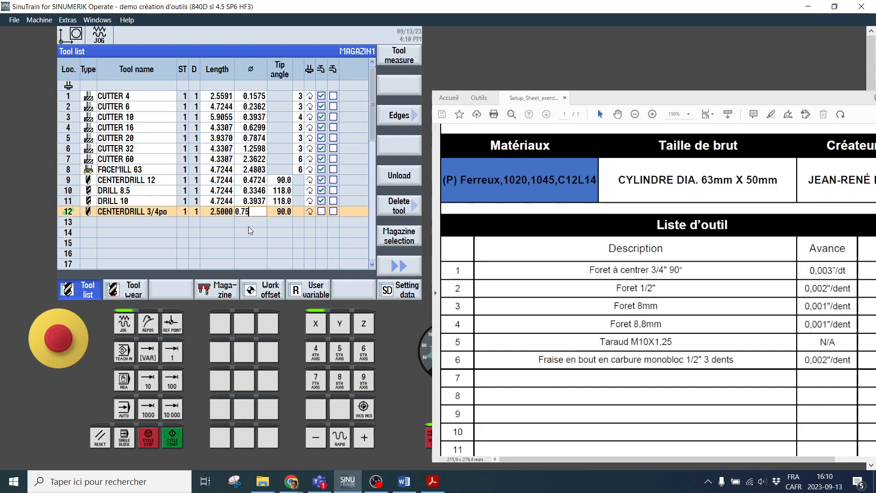
{"action": "key", "text": "Return"}
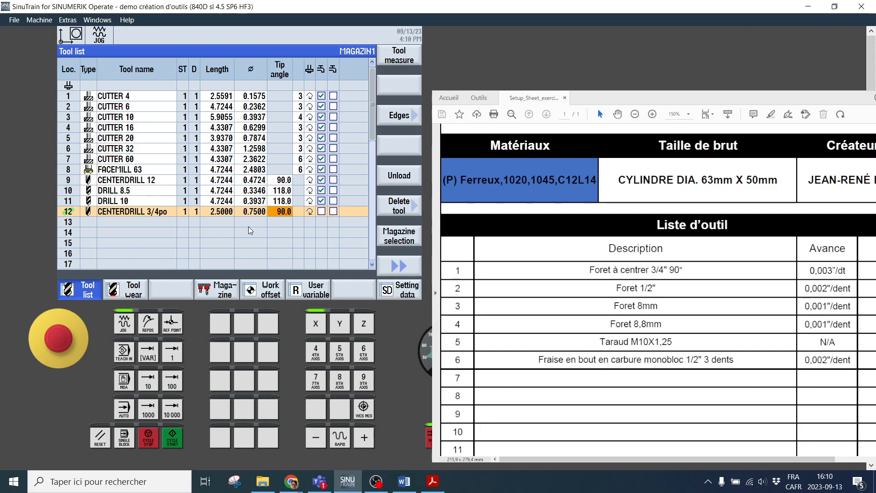
{"action": "left_click", "coordinate": [299, 212]}
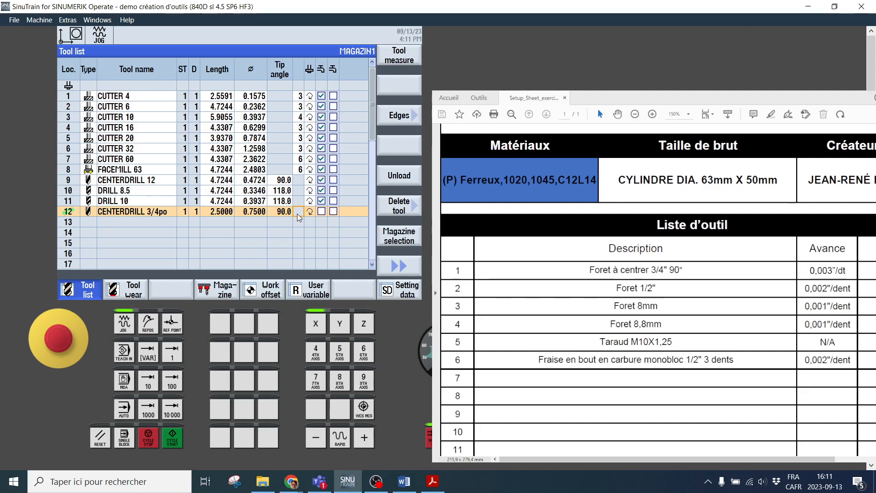
{"action": "left_click", "coordinate": [322, 215]}
Create a type 200 twist drill in magazine location 13 and name it DRILL 1/2po
{"action": "left_click", "coordinate": [87, 223]}
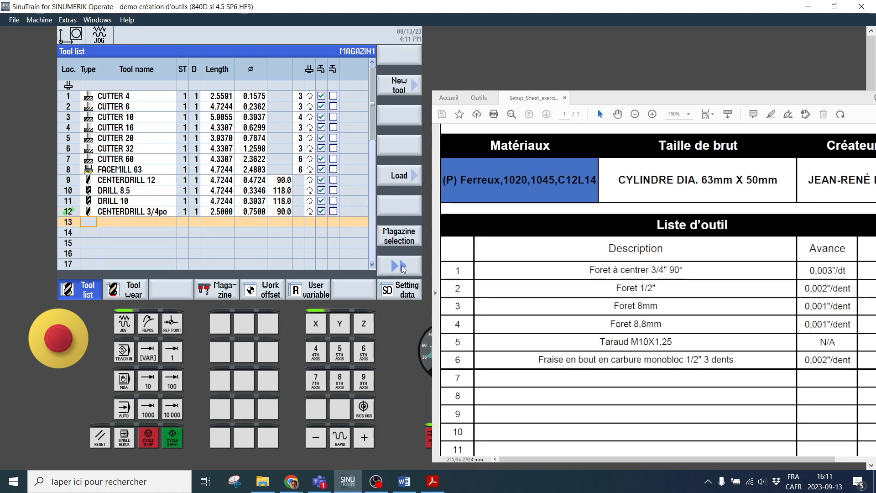
{"action": "left_click", "coordinate": [398, 88]}
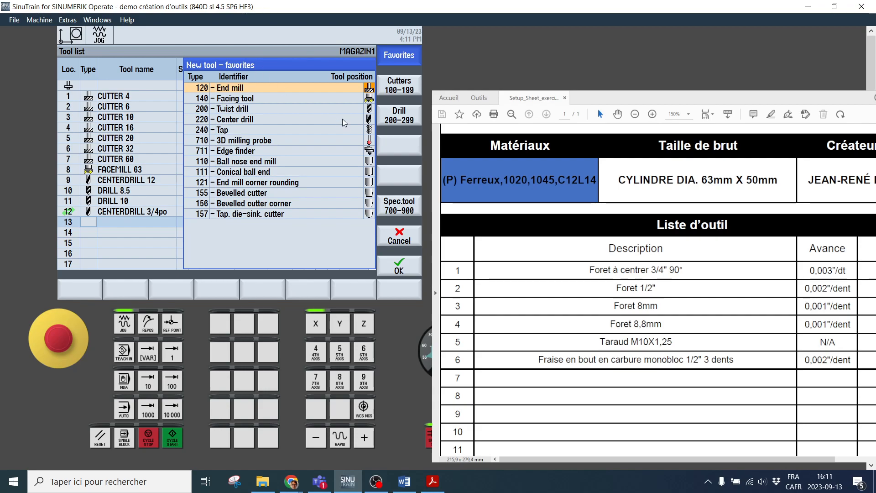
{"action": "left_click", "coordinate": [400, 112]}
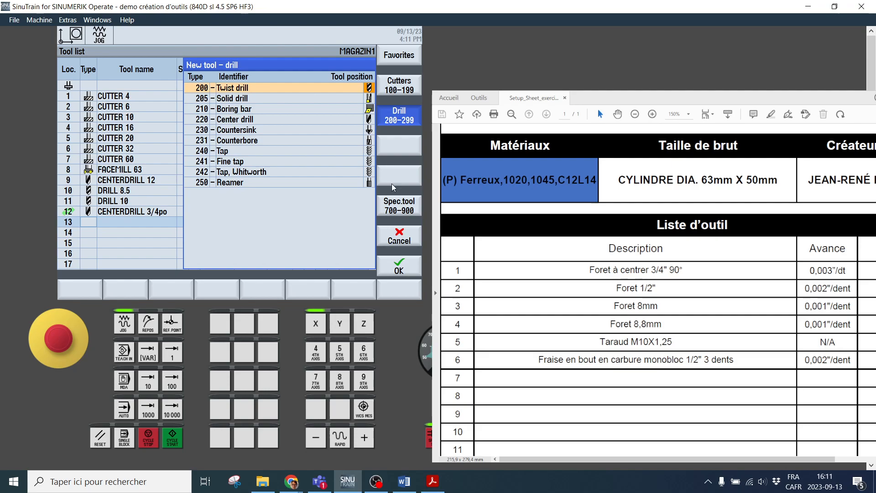
{"action": "left_click", "coordinate": [398, 267]}
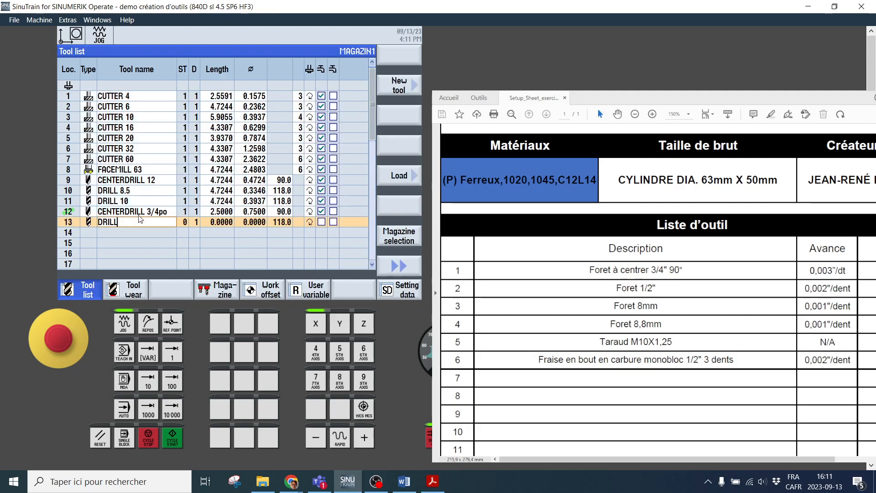
{"action": "type", "text": "1/2po"}
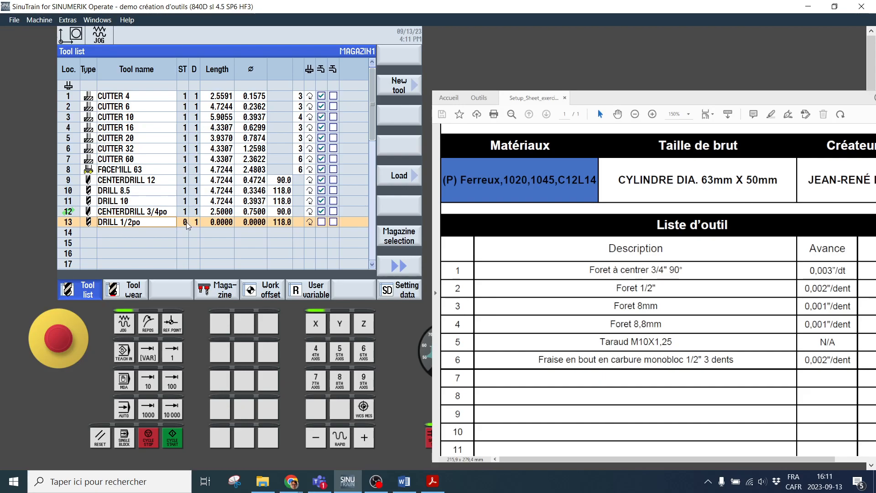
Set DRILL 1/2po to a length of 4 and a diameter of 0.5, and enable its first coolant option
{"action": "left_click", "coordinate": [221, 222]}
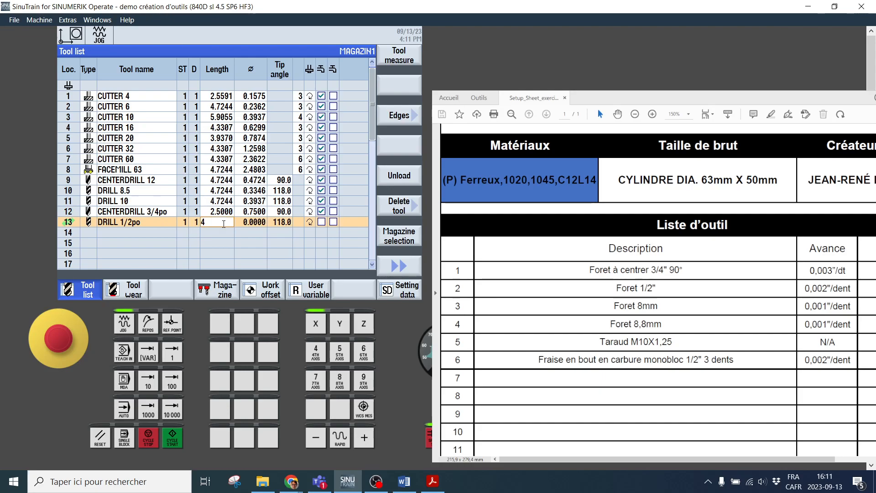
{"action": "left_click", "coordinate": [259, 227]}
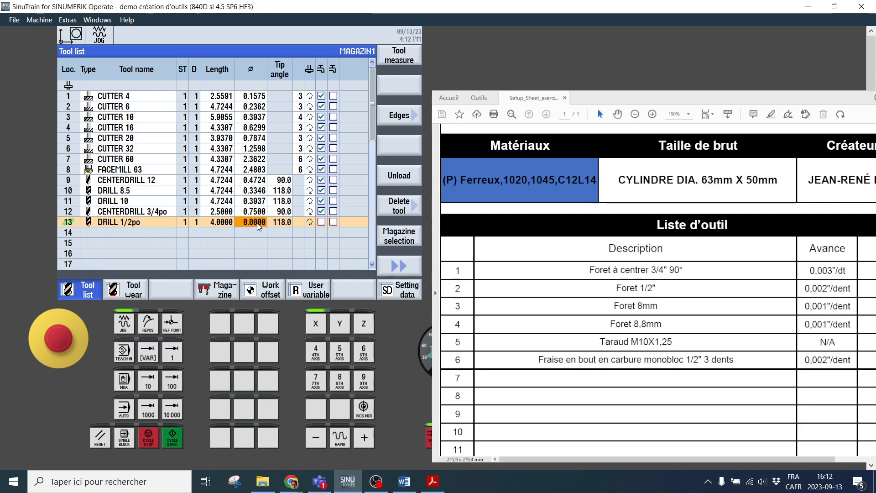
{"action": "type", "text": "0.5"}
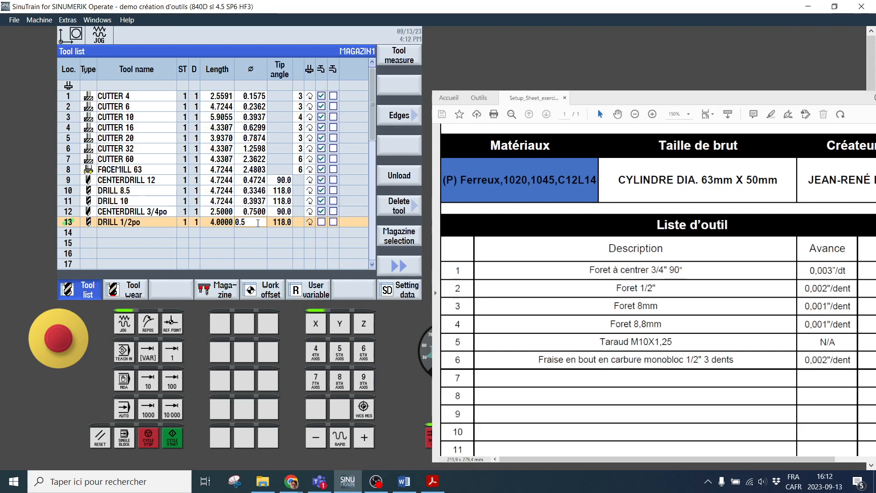
{"action": "key", "text": "Return"}
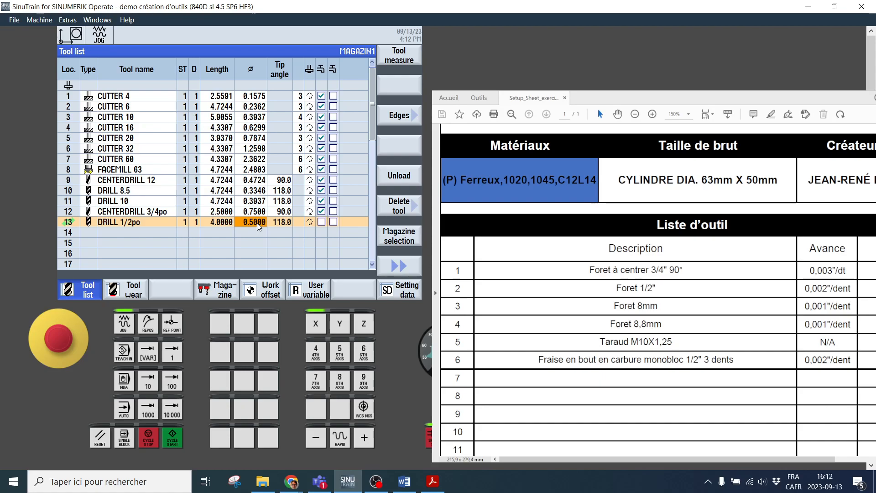
{"action": "left_click", "coordinate": [282, 222]}
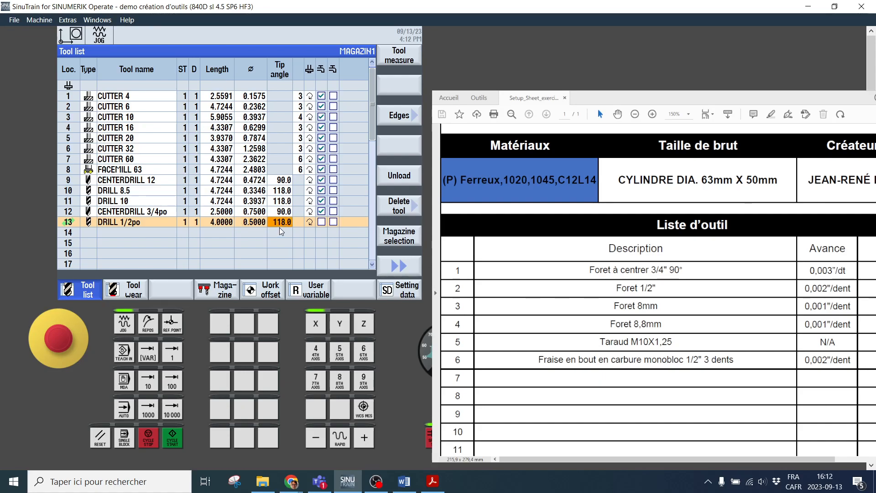
{"action": "left_click", "coordinate": [310, 222]}
{"action": "left_click", "coordinate": [321, 223]}
Create a type 200 twist drill in magazine location 14 and name it DRILL 88mm
{"action": "left_click", "coordinate": [89, 233]}
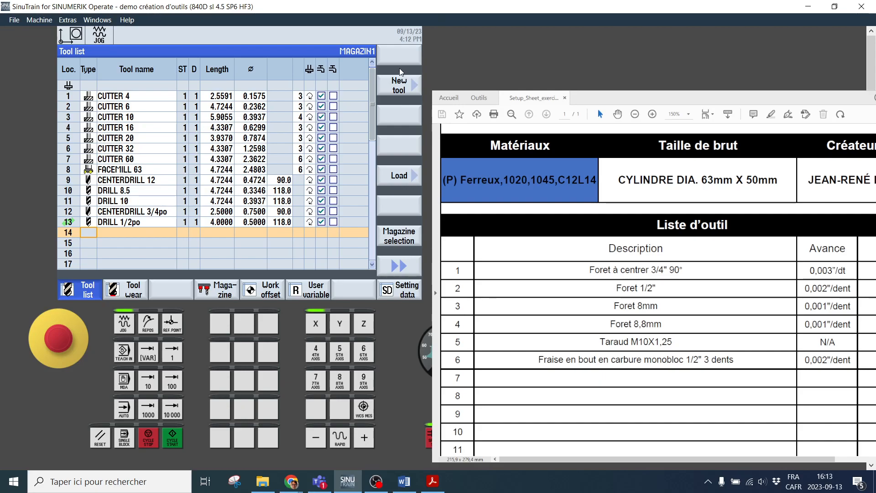
{"action": "left_click", "coordinate": [400, 88]}
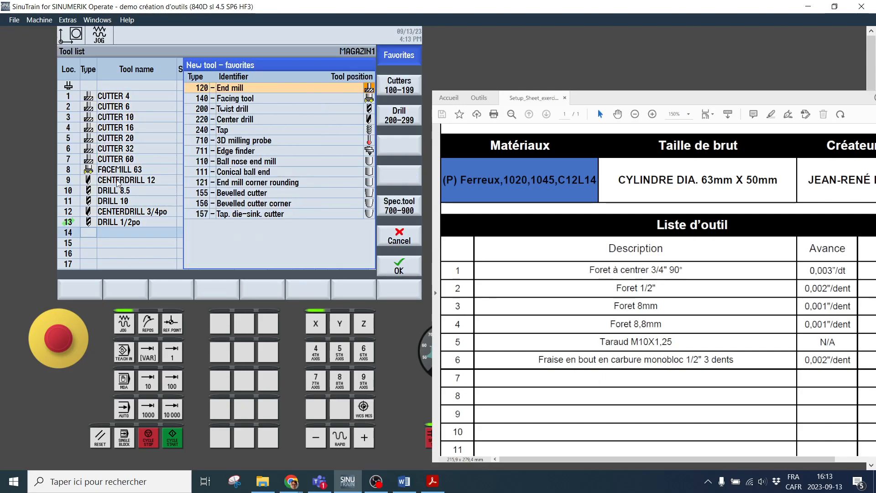
{"action": "left_click", "coordinate": [386, 119]}
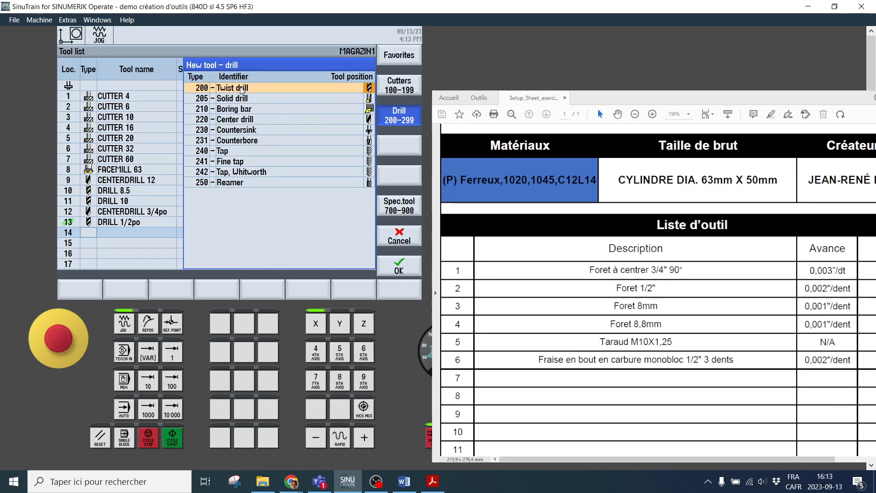
{"action": "left_click", "coordinate": [404, 267]}
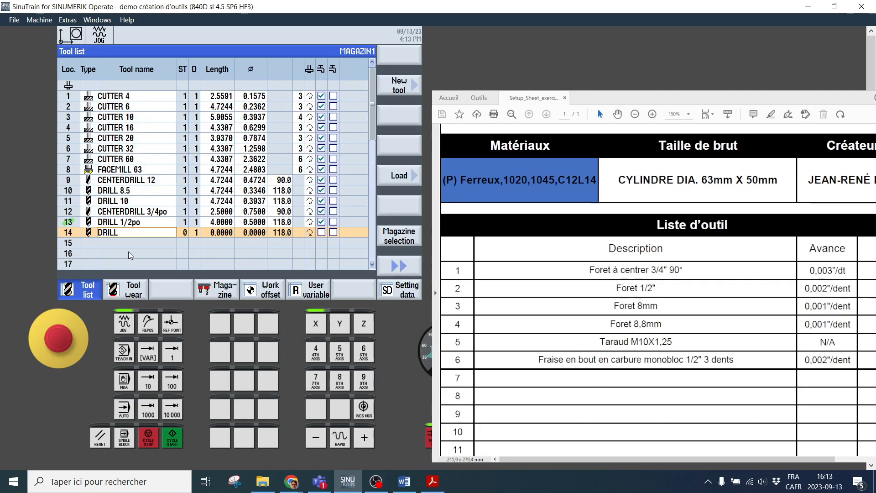
{"action": "type", "text": "88mm"}
Set the location 14 drill's length to 2.5 and its diameter to 8 mm converted to inches (0.3150), and enable its first coolant option
{"action": "left_click", "coordinate": [222, 232]}
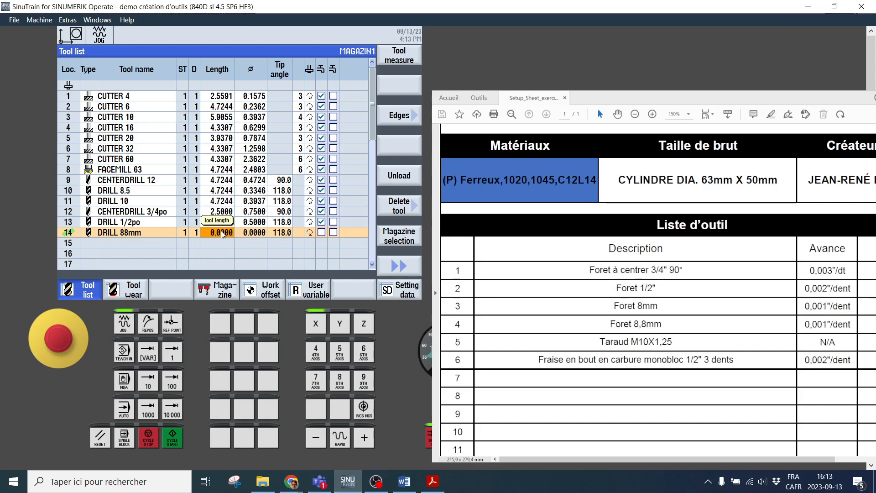
{"action": "type", "text": "2.5"}
{"action": "key", "text": "Return"}
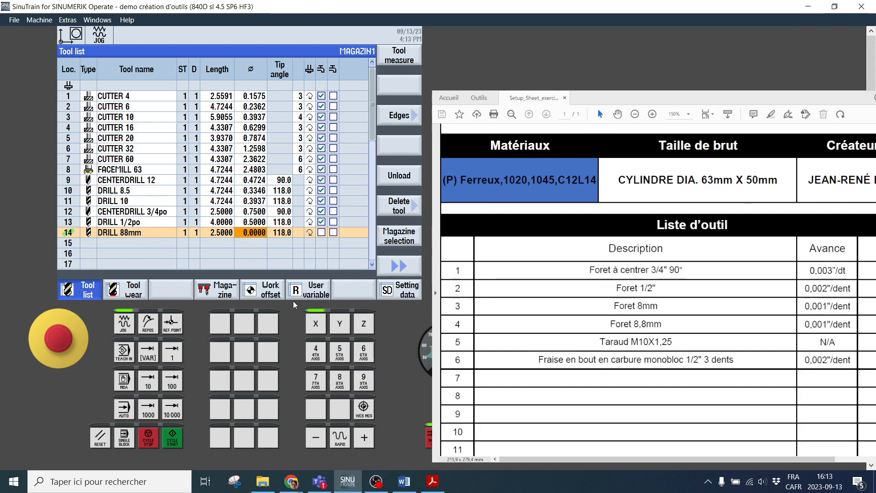
{"action": "type", "text": "8/25.4"}
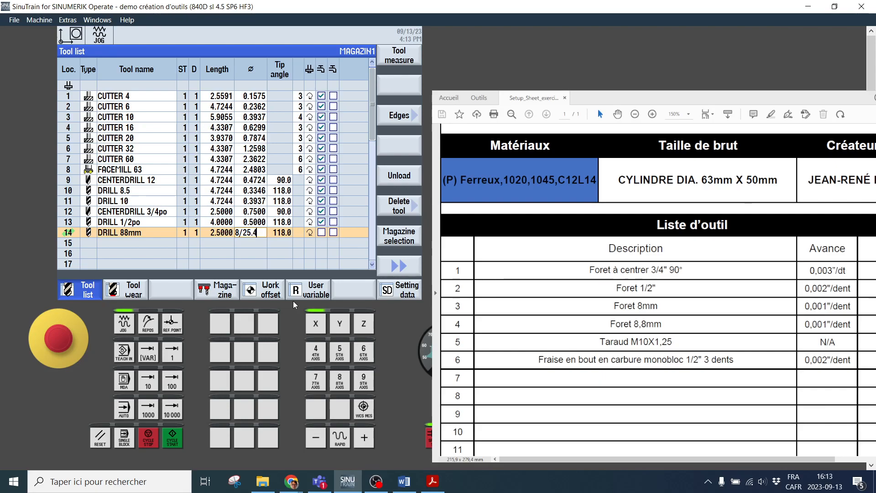
{"action": "key", "text": "Return"}
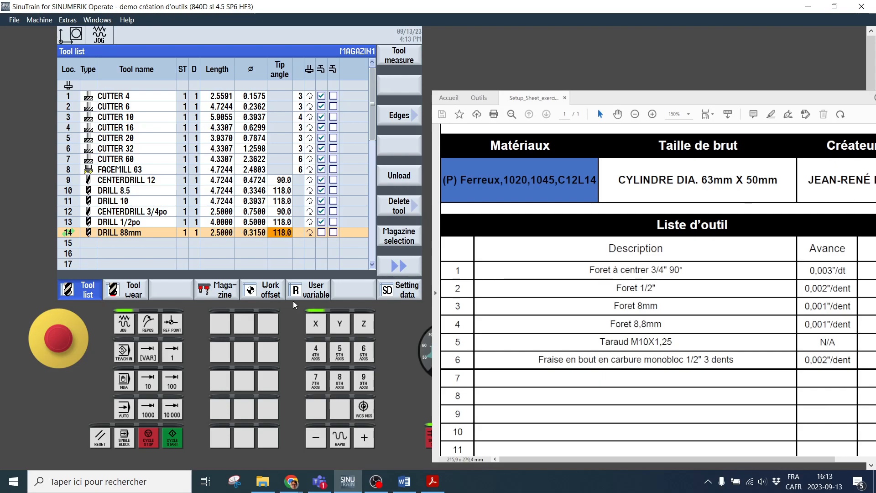
{"action": "left_click", "coordinate": [254, 231]}
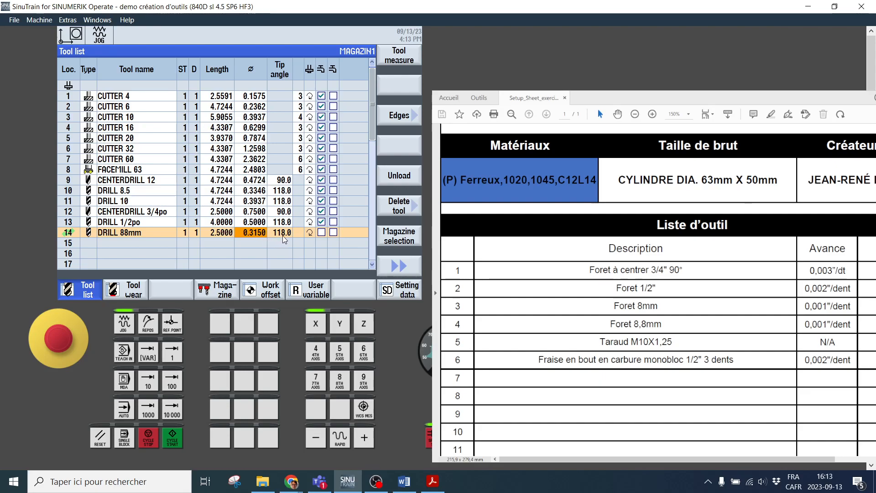
{"action": "left_click", "coordinate": [322, 233]}
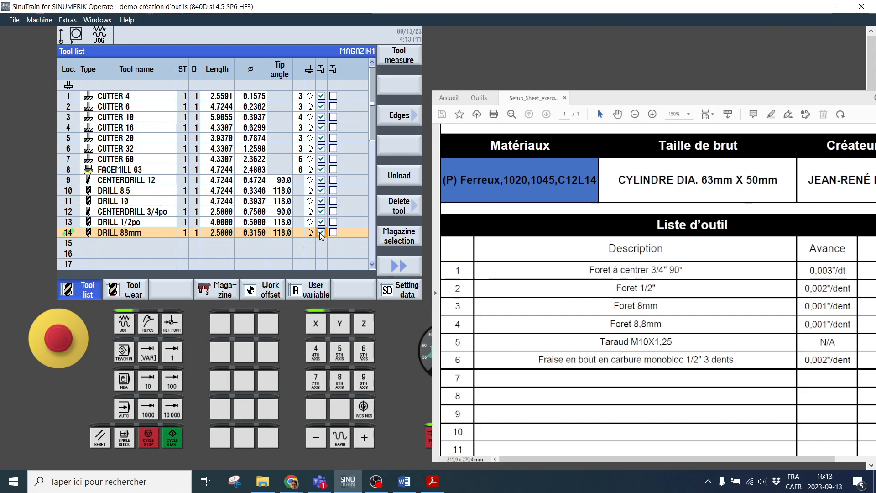
{"action": "left_click", "coordinate": [322, 233]}
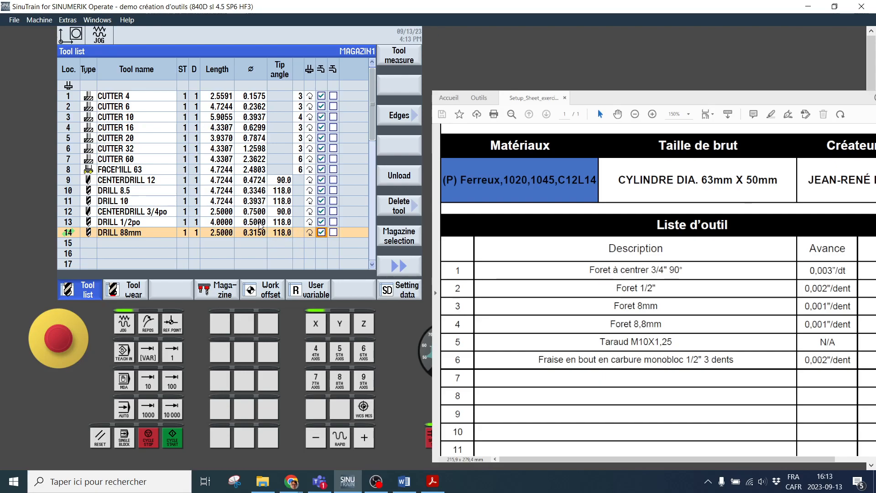
{"action": "left_click", "coordinate": [93, 243]}
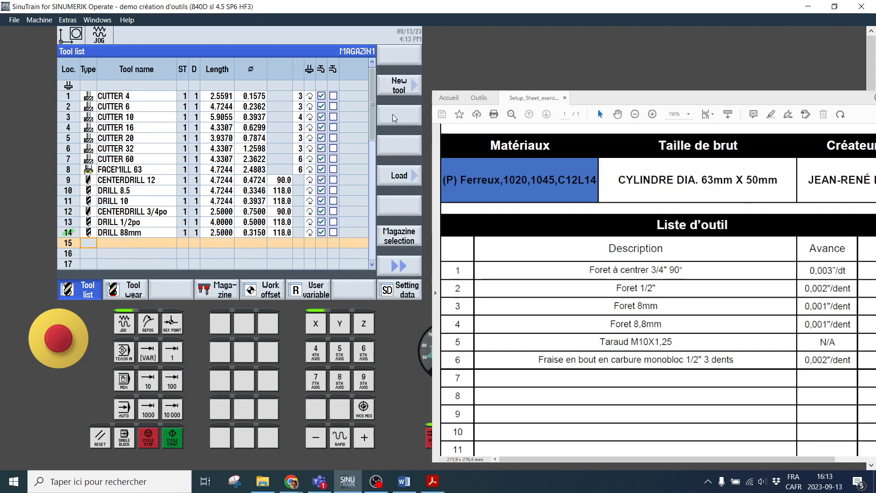
{"action": "left_click", "coordinate": [398, 89]}
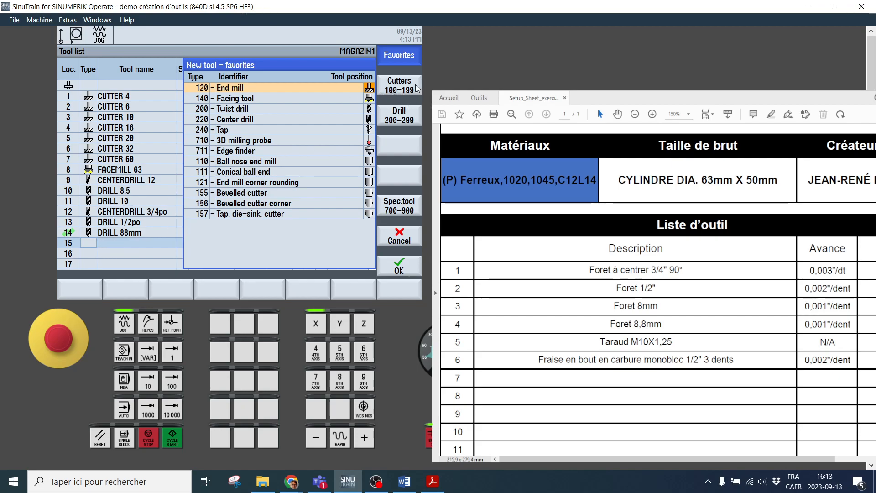
{"action": "left_click", "coordinate": [399, 237]}
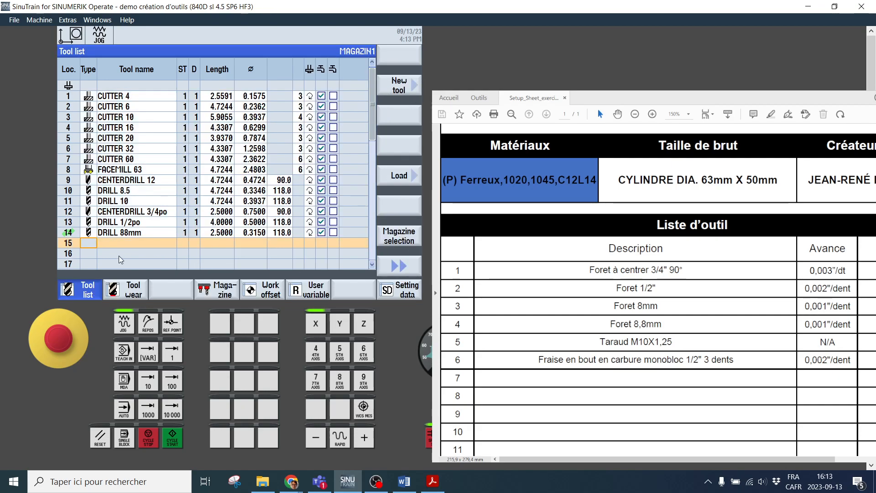
Rename the drill in magazine location 14 as DRILL 8mm
{"action": "left_click", "coordinate": [127, 233]}
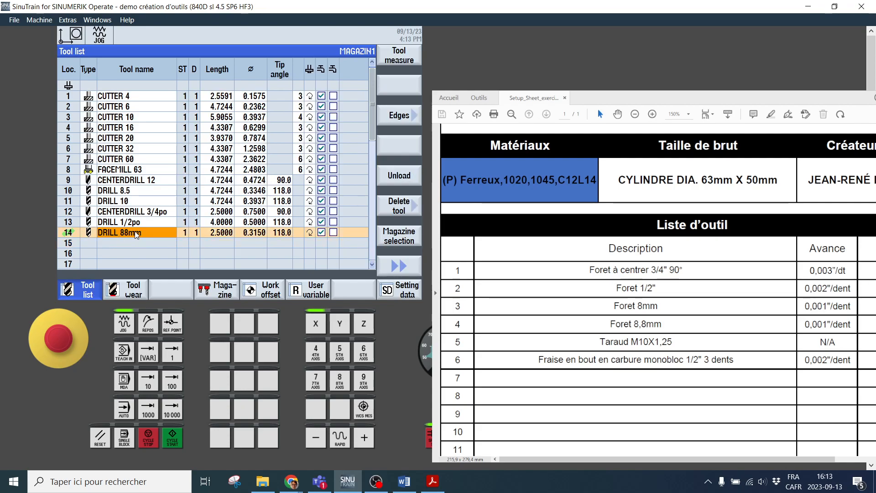
{"action": "left_click", "coordinate": [126, 234]}
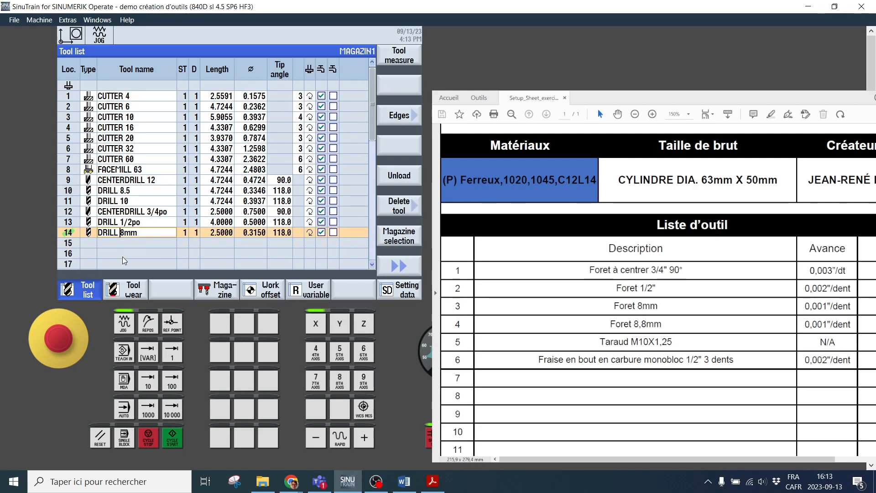
{"action": "key", "text": "Return"}
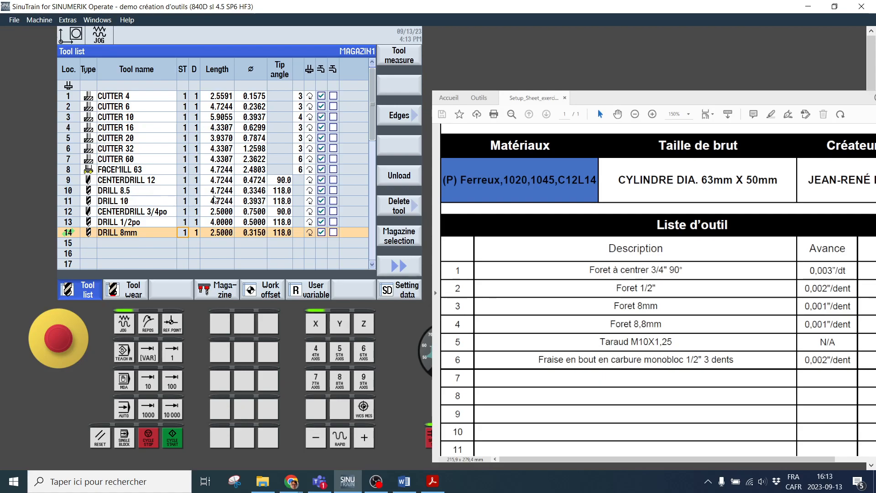
{"action": "key", "text": "Down"}
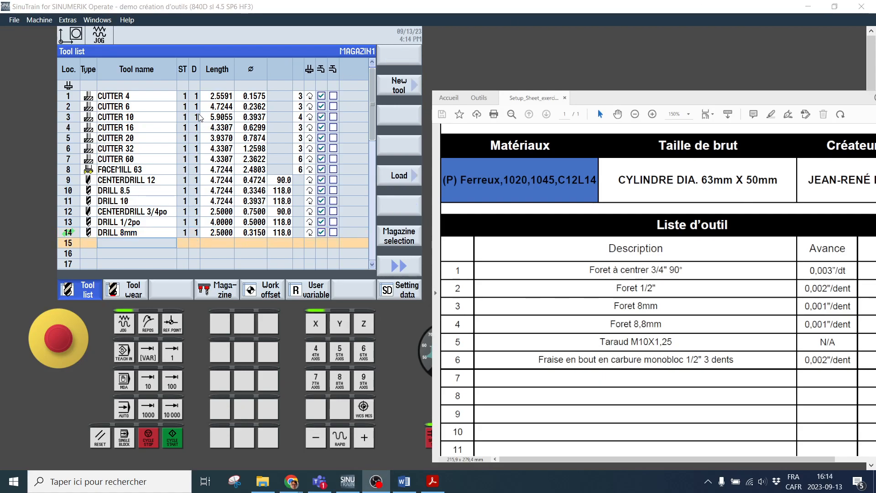
Try to copy the DRILL 8mm entry from location 14 into empty magazine location 15
{"action": "left_click", "coordinate": [69, 233]}
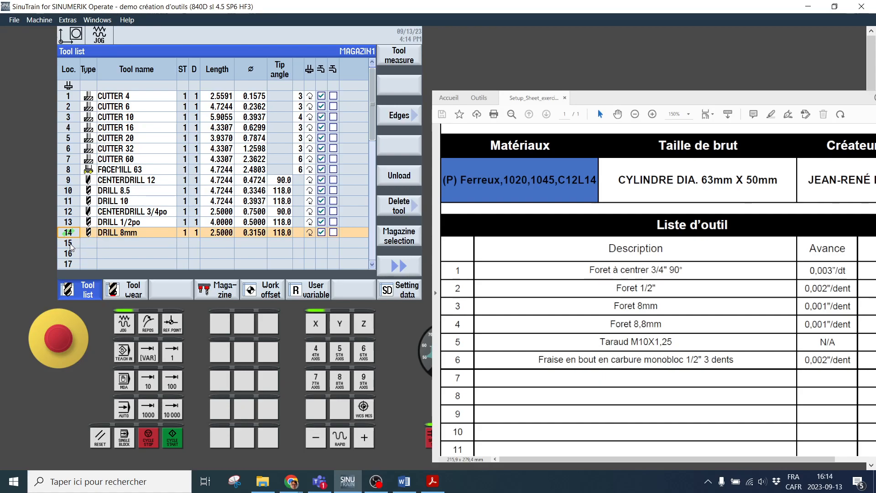
{"action": "left_click", "coordinate": [70, 245]}
{"action": "right_click", "coordinate": [71, 246]}
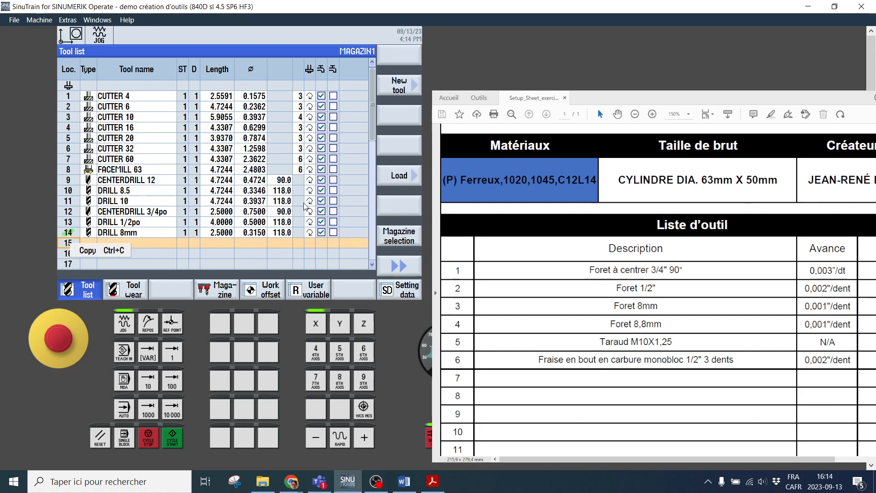
{"action": "left_click", "coordinate": [151, 252]}
{"action": "left_click", "coordinate": [113, 244]}
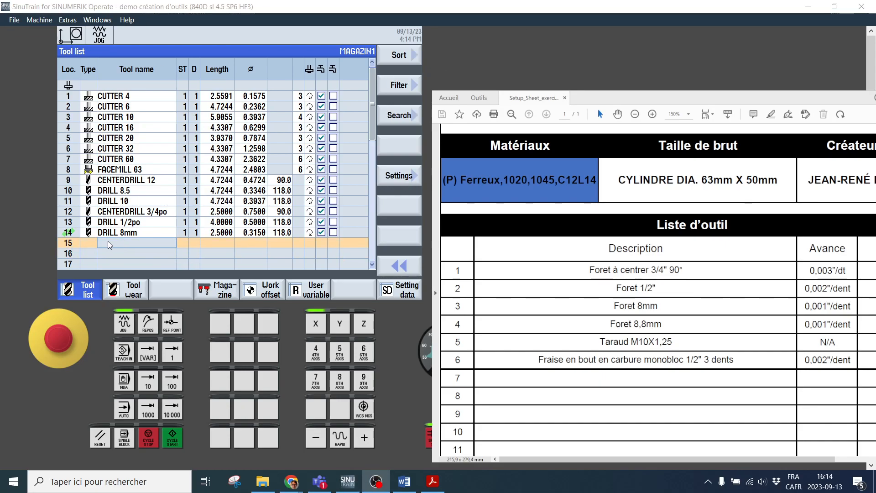
{"action": "right_click", "coordinate": [109, 243]}
{"action": "left_click", "coordinate": [89, 245]}
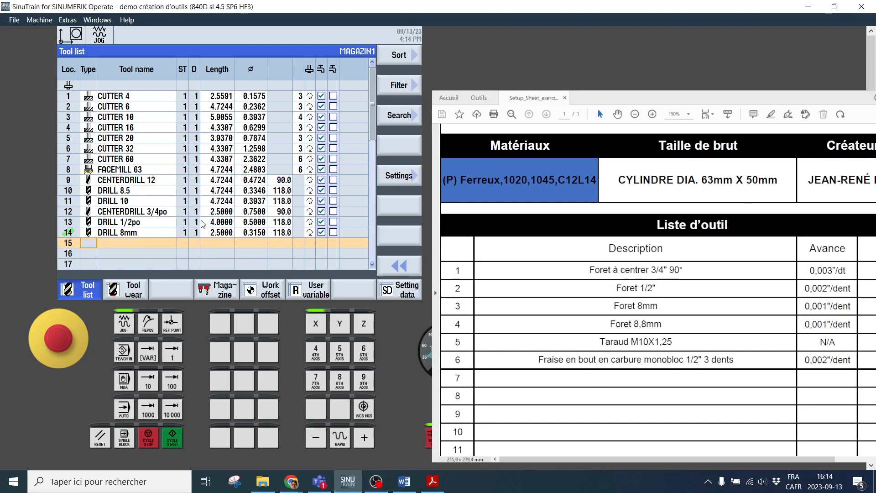
{"action": "left_click", "coordinate": [397, 269]}
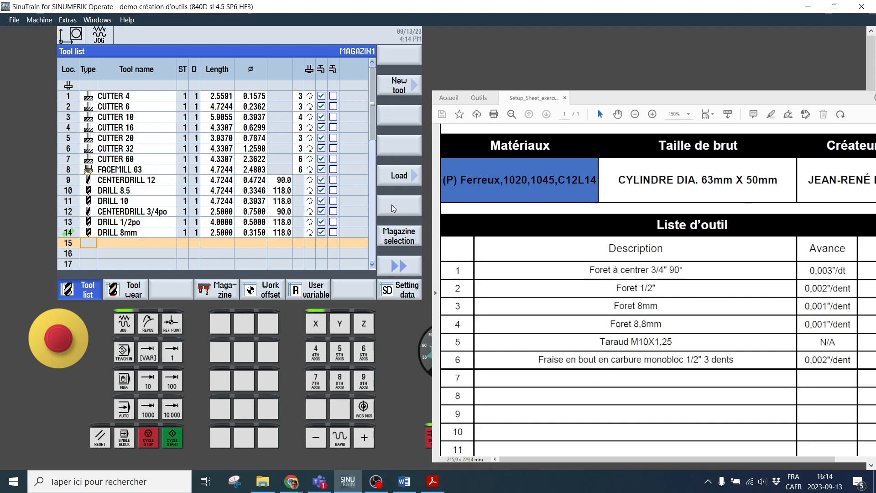
Create a type 200 twist drill in magazine location 15 and name it DRILL 8.8mm
{"action": "left_click", "coordinate": [396, 85]}
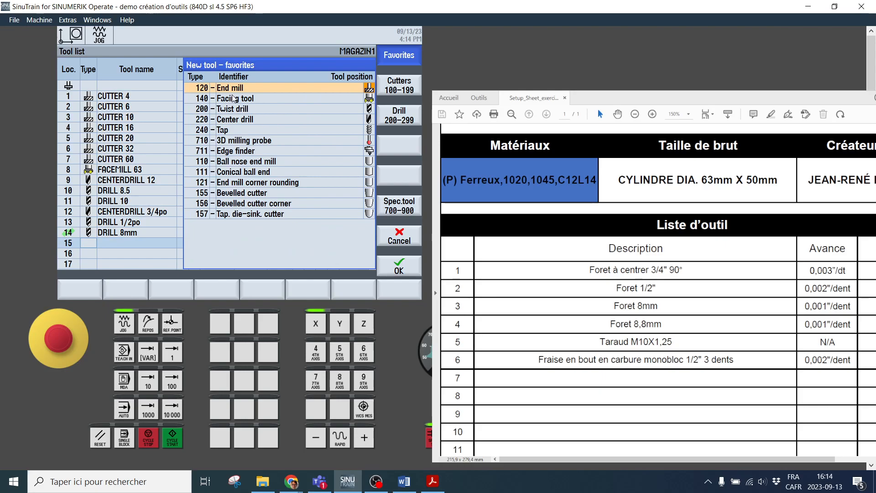
{"action": "left_click", "coordinate": [399, 117]}
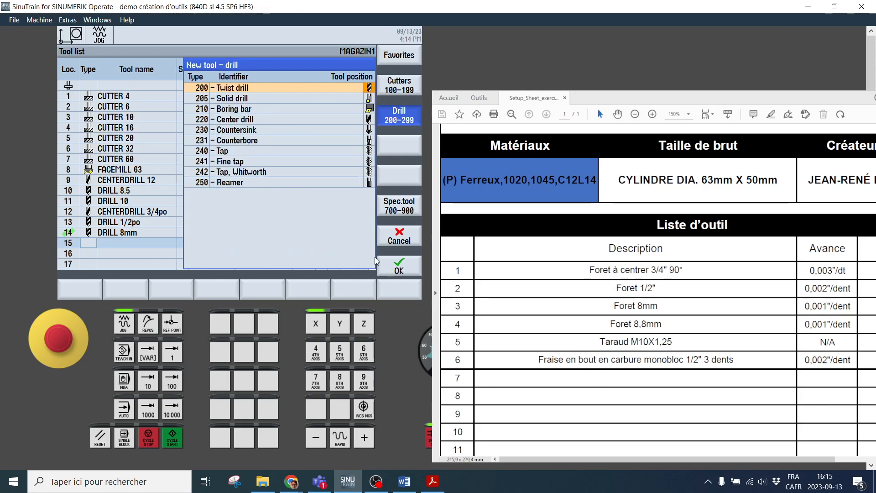
{"action": "left_click", "coordinate": [400, 265]}
{"action": "type", "text": "8.8mm"}
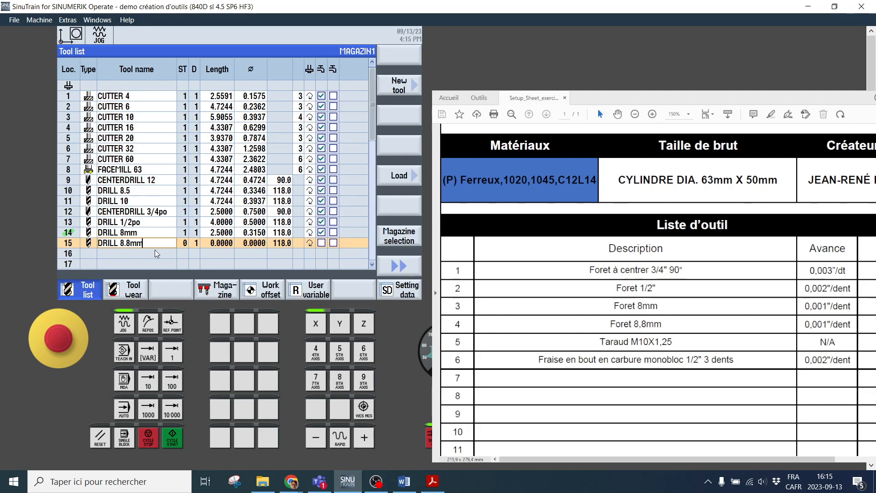
Set DRILL 8.8mm to a length of 2.5 and a diameter of 8.8 mm converted to inches (0.3465)
{"action": "left_click", "coordinate": [220, 246]}
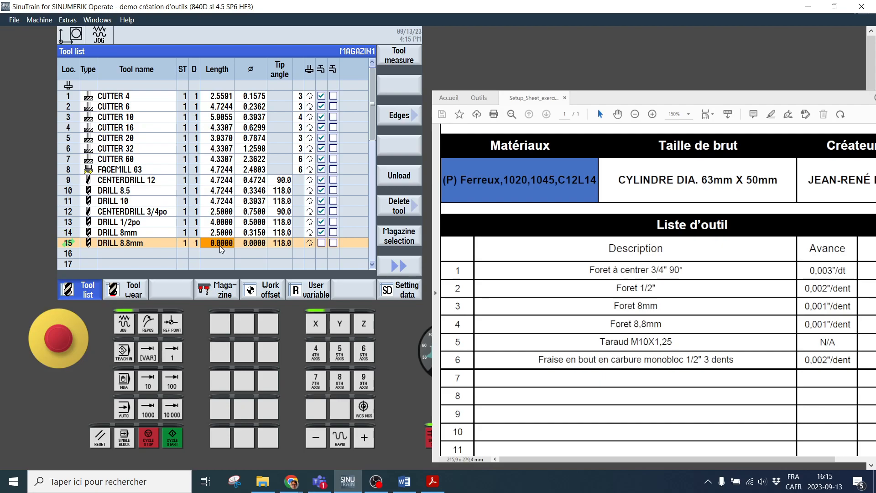
{"action": "type", "text": "2.5"}
{"action": "left_click", "coordinate": [255, 243]}
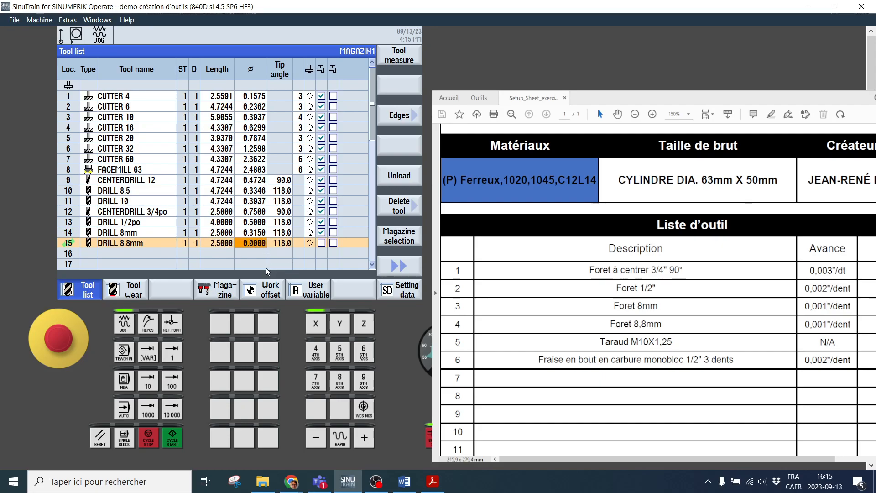
{"action": "type", "text": "8.8/25.4"}
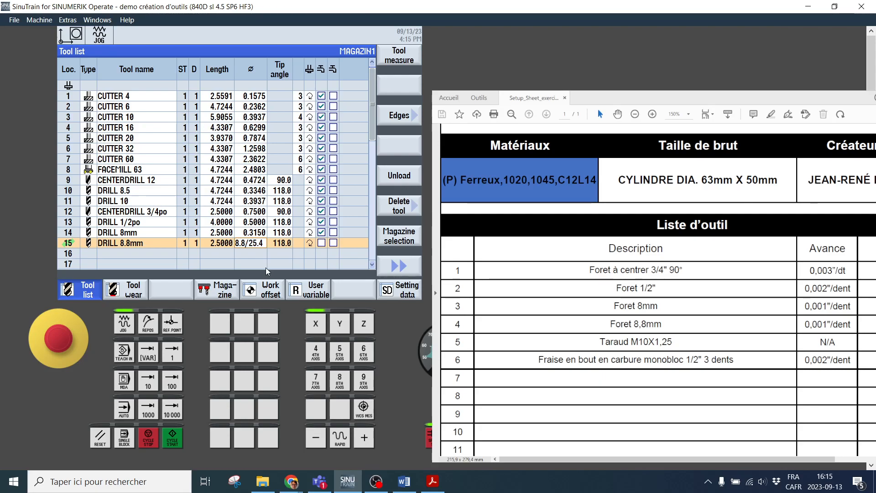
{"action": "key", "text": "Return"}
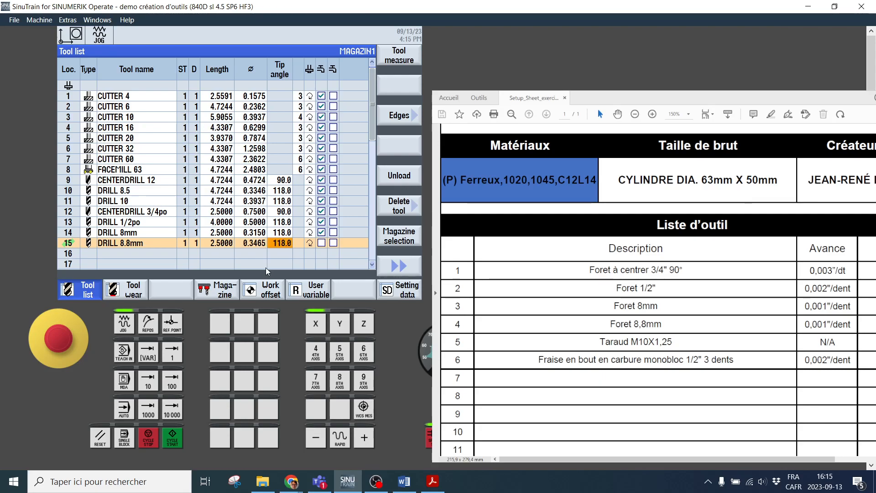
Enable the first coolant option for DRILL 8.8mm
{"action": "left_click", "coordinate": [321, 243]}
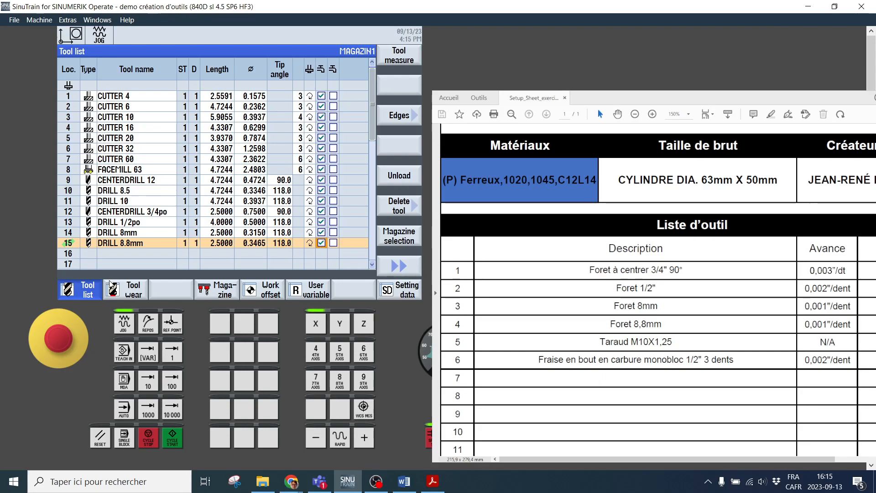
Try to create a type 120 end mill in magazine location 16 named "fraise 1/2 3 dents monibloc carbure"
{"action": "left_click", "coordinate": [92, 254]}
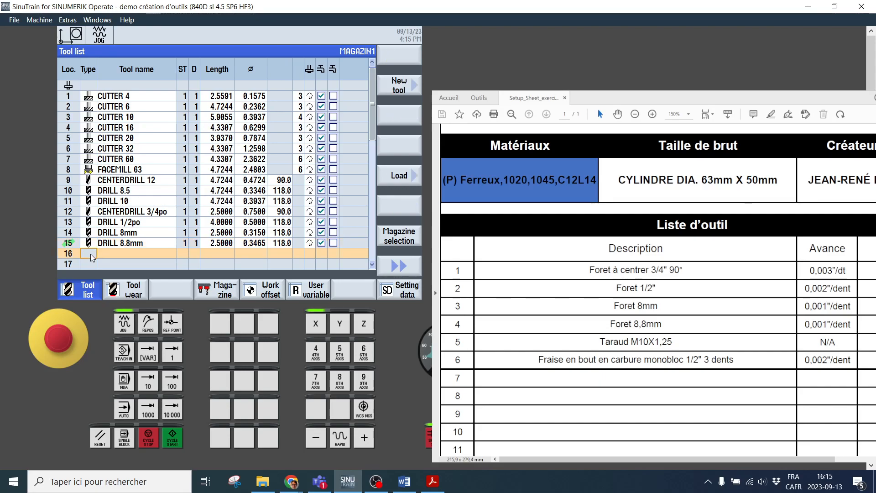
{"action": "left_click", "coordinate": [395, 90]}
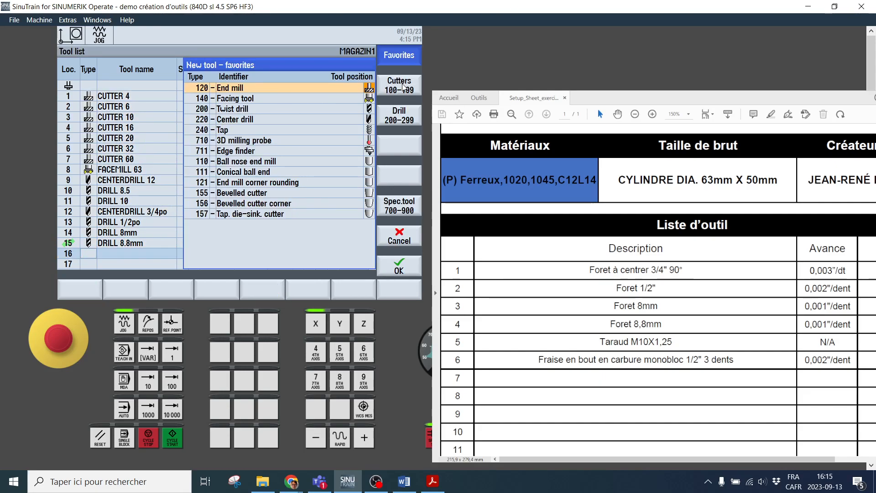
{"action": "left_click", "coordinate": [401, 89]}
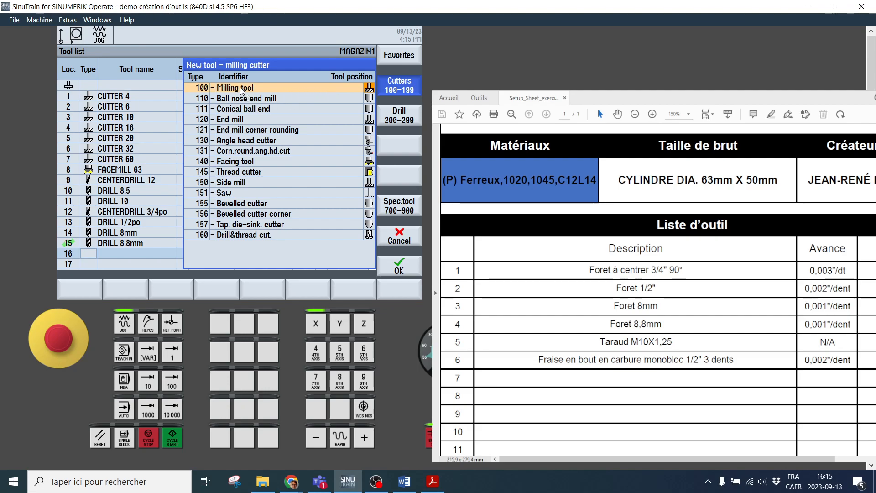
{"action": "left_click", "coordinate": [237, 120]}
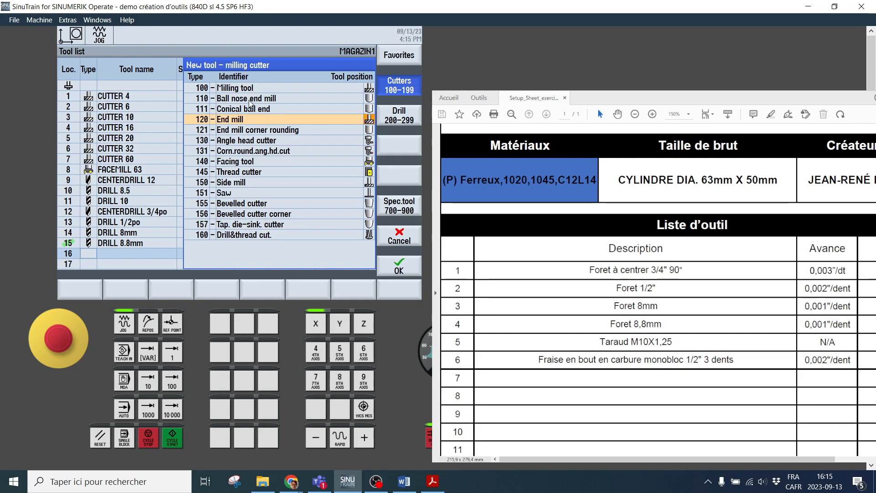
{"action": "left_click", "coordinate": [398, 265]}
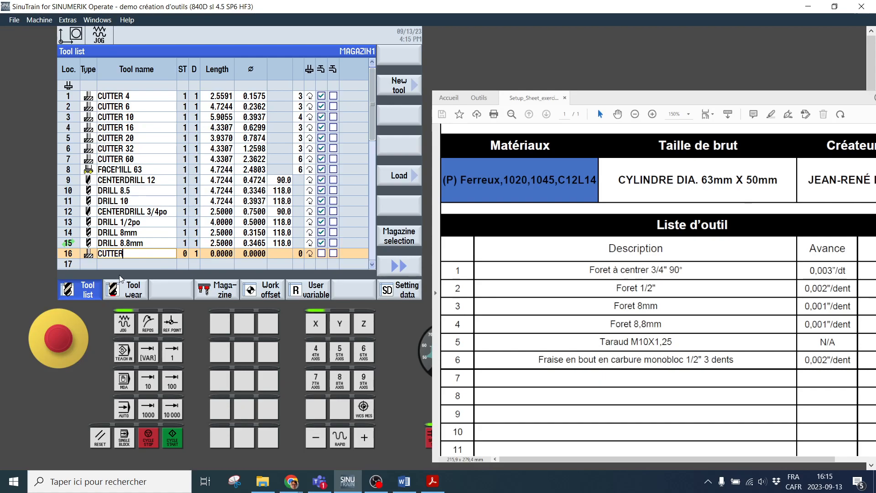
{"action": "key", "text": "BackSpace"}
{"action": "key", "text": "BackSpace"}
{"action": "key", "text": "BackSpace"}
{"action": "key", "text": "BackSpace"}
{"action": "type", "text": "fraise 1/2 3 dents moni"}
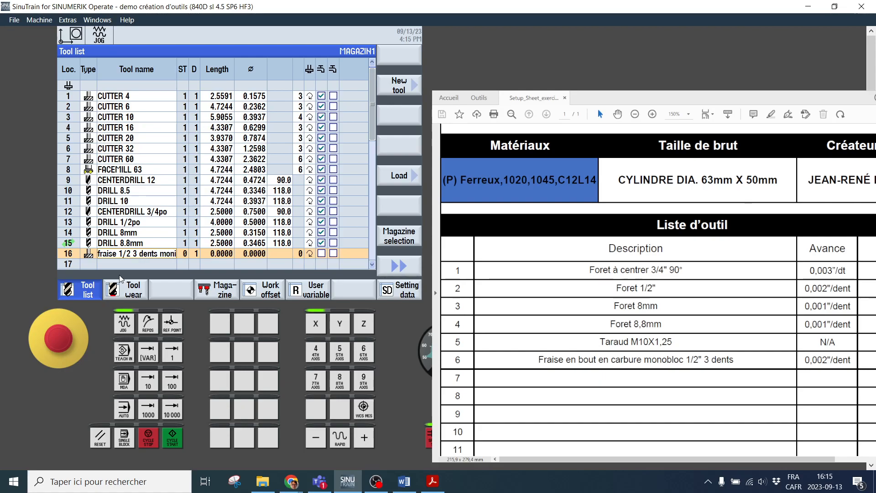
{"action": "type", "text": "bloc carbure"}
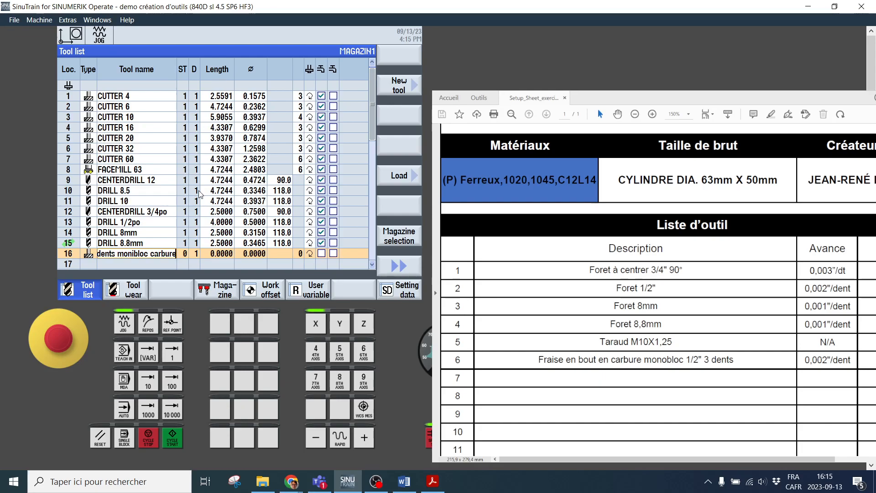
{"action": "left_click", "coordinate": [229, 254]}
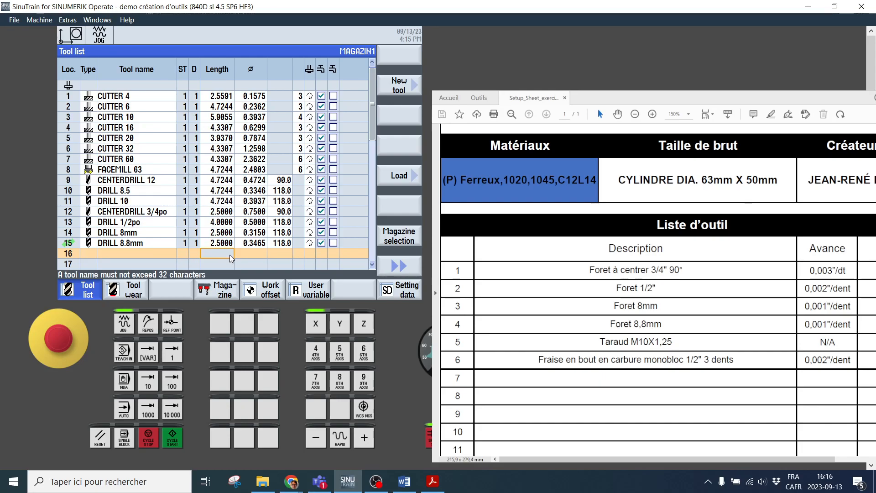
Create a type 120 end mill in magazine location 16 and name it CUTTER 1/2po
{"action": "left_click", "coordinate": [134, 254]}
{"action": "left_click", "coordinate": [90, 253]}
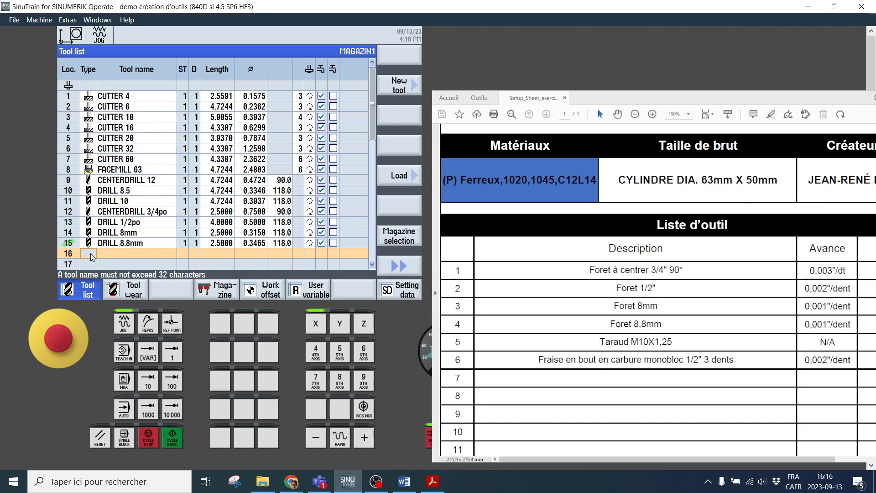
{"action": "left_click", "coordinate": [411, 89]}
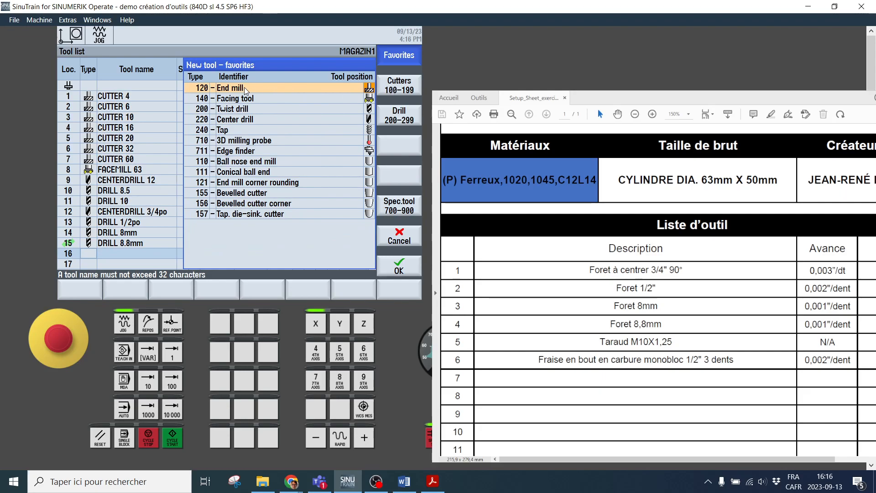
{"action": "left_click", "coordinate": [398, 266]}
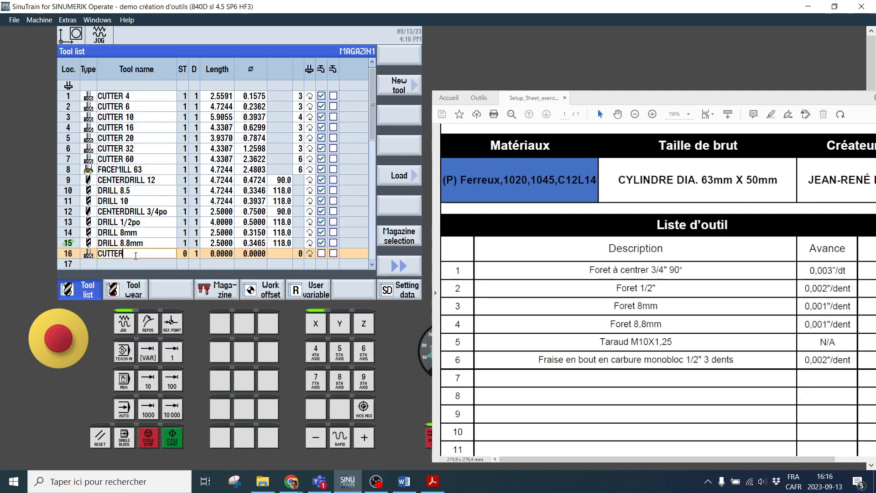
{"action": "type", "text": "1/2po"}
{"action": "key", "text": "Return"}
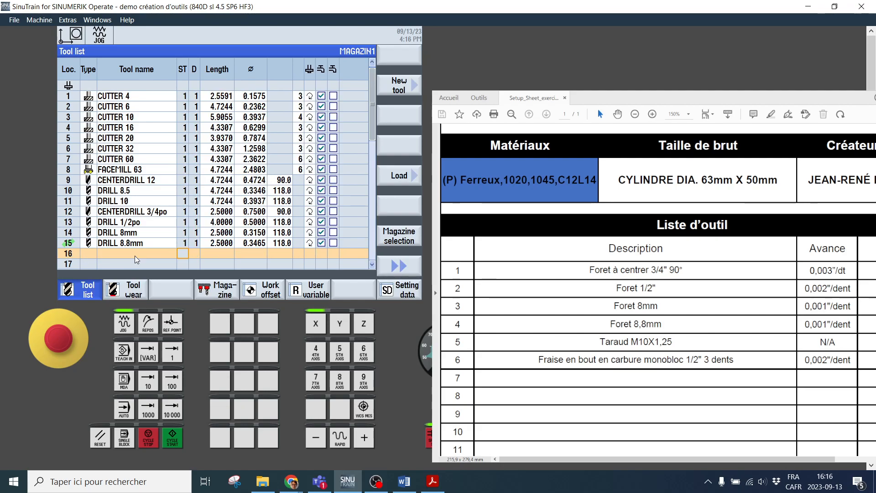
Set CUTTER 1/2po to a length of 1 and a diameter of 0.5
{"action": "double_click", "coordinate": [221, 254]}
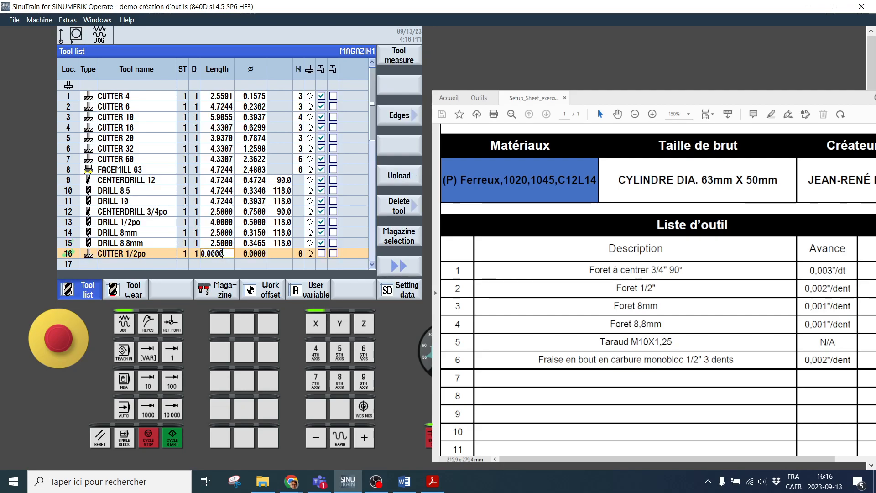
{"action": "left_click_drag", "start_coordinate": [226, 253], "coordinate": [179, 254]}
{"action": "type", "text": "1"}
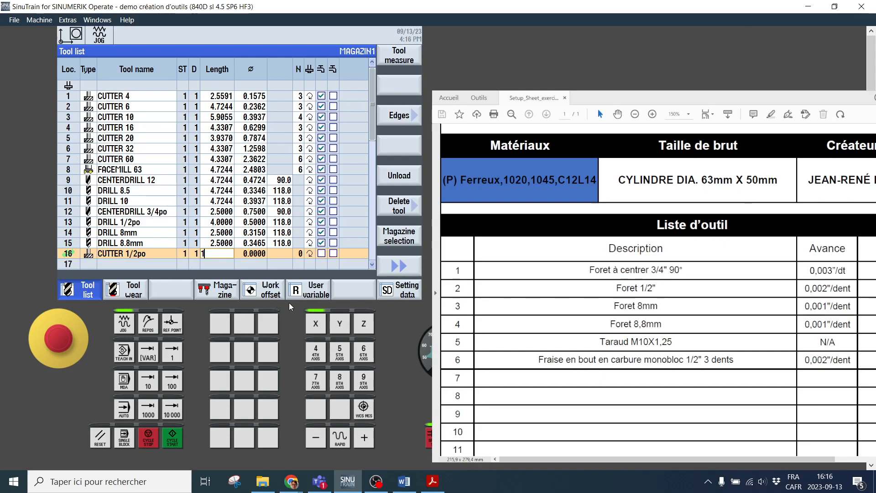
{"action": "left_click", "coordinate": [255, 256]}
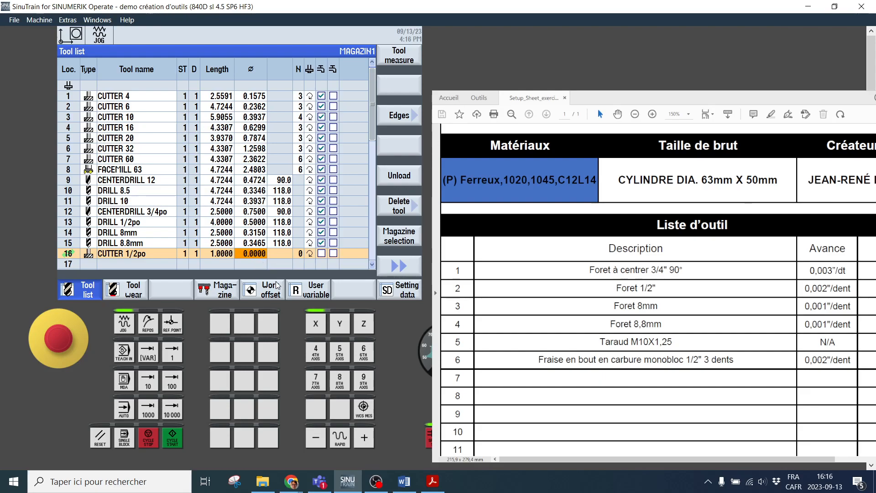
{"action": "type", "text": "0.5"}
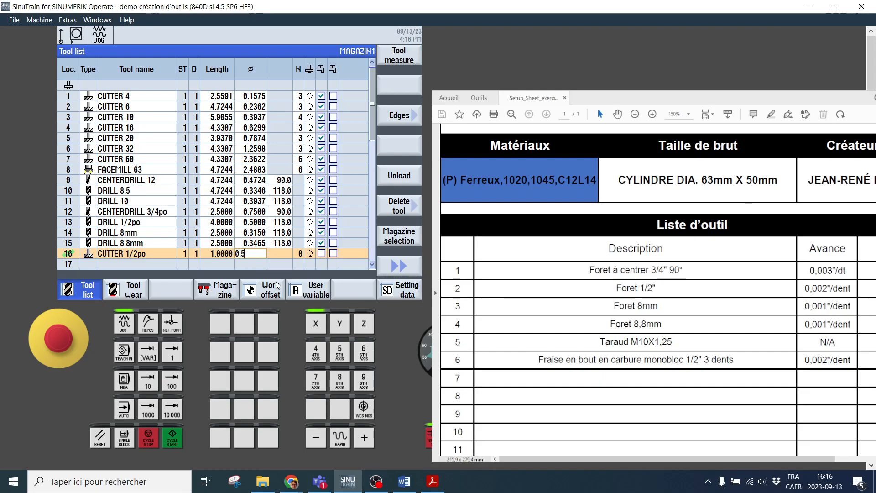
{"action": "key", "text": "Return"}
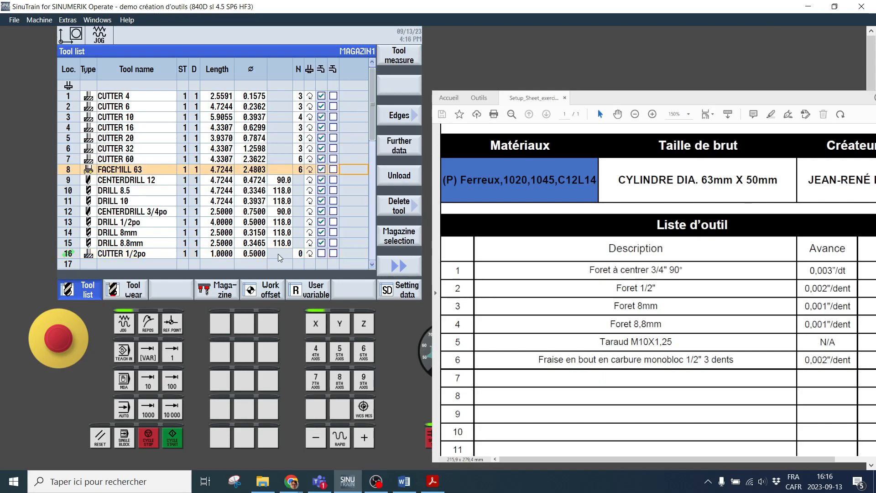
Set the number of teeth of CUTTER 1/2po to 3 and enable its first coolant option
{"action": "left_click", "coordinate": [277, 254]}
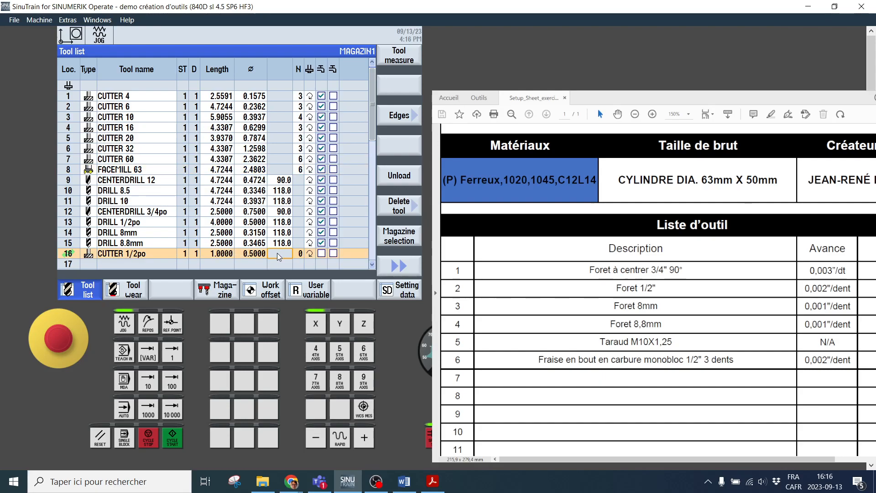
{"action": "left_click", "coordinate": [301, 254]}
{"action": "type", "text": "3"}
{"action": "left_click", "coordinate": [310, 254]}
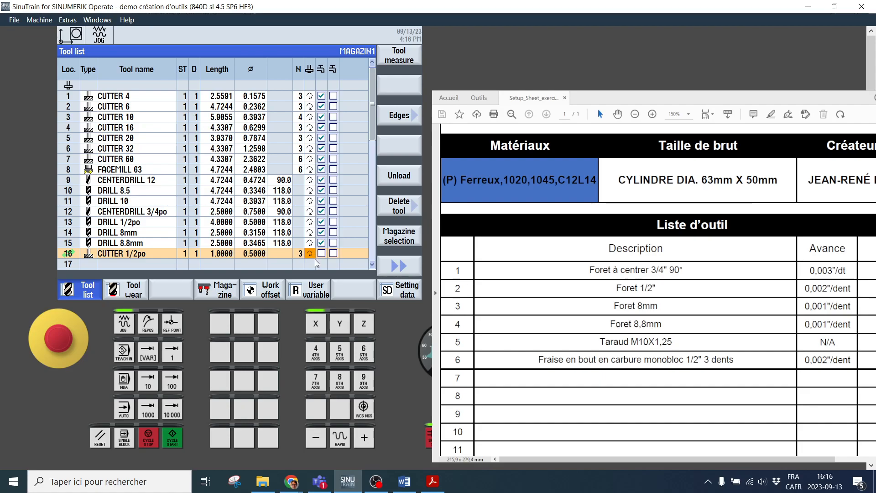
{"action": "left_click", "coordinate": [322, 254]}
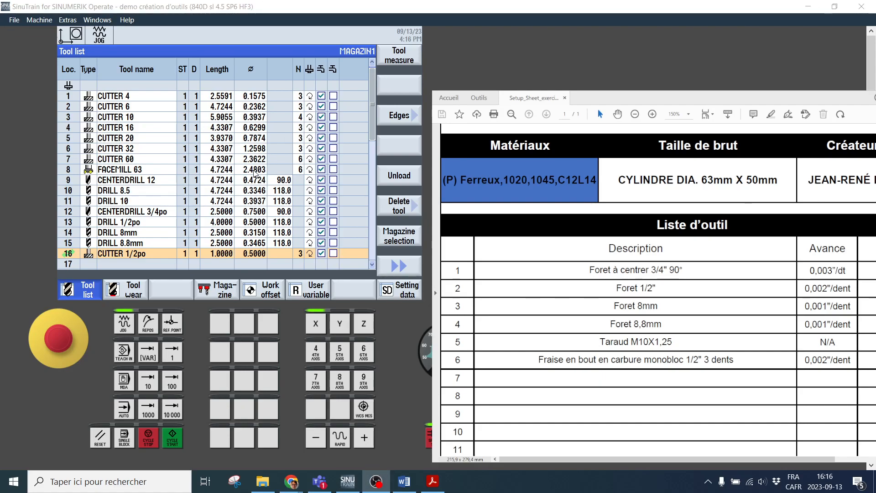
Add a type 240 tap to empty magazine location 17
{"action": "left_click", "coordinate": [87, 265]}
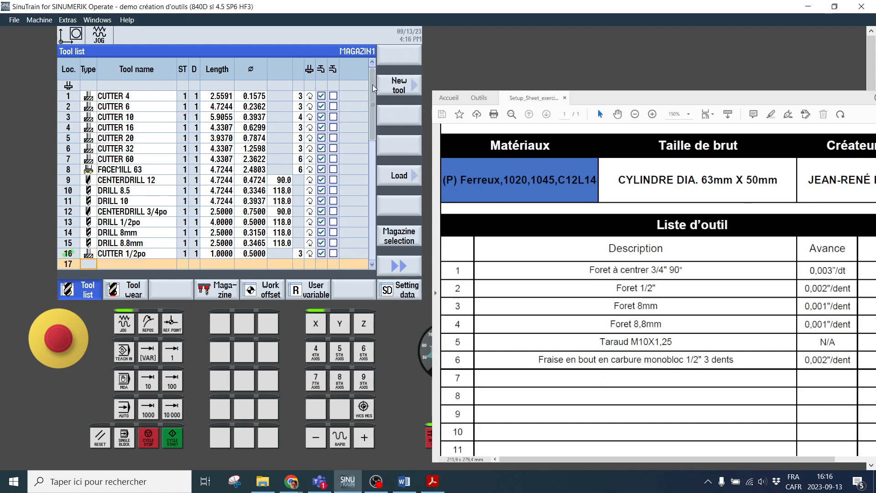
{"action": "left_click", "coordinate": [392, 88]}
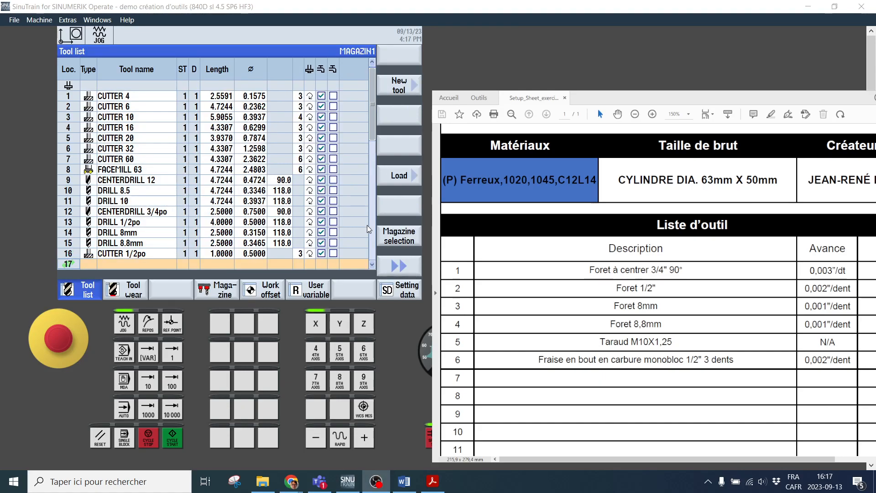
{"action": "left_click", "coordinate": [393, 90]}
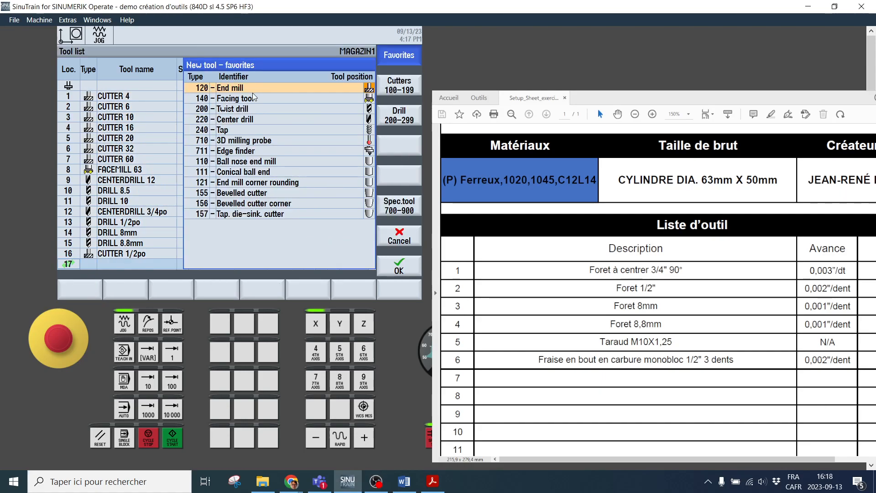
{"action": "left_click", "coordinate": [232, 133]}
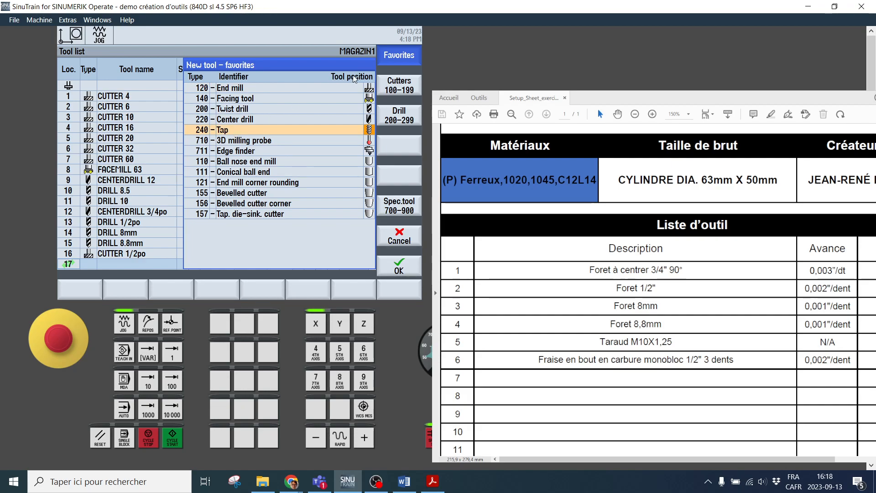
{"action": "left_click", "coordinate": [401, 88]}
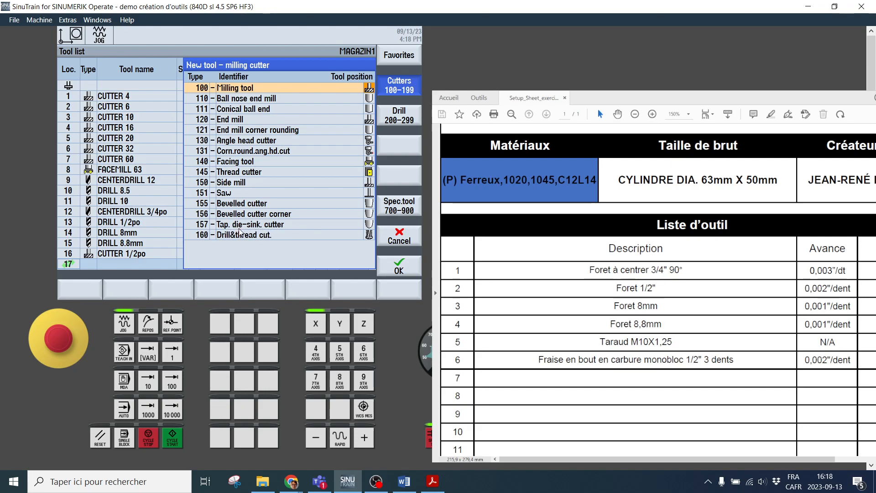
{"action": "left_click", "coordinate": [261, 165]}
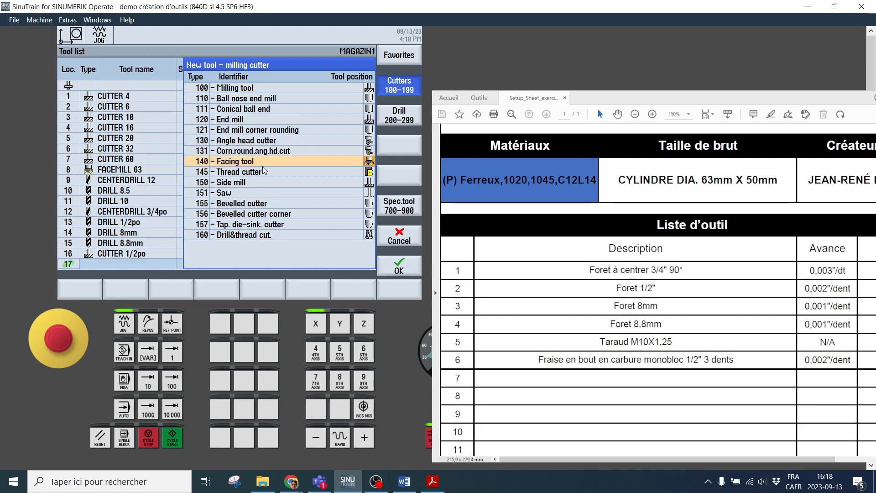
{"action": "left_click", "coordinate": [276, 173]}
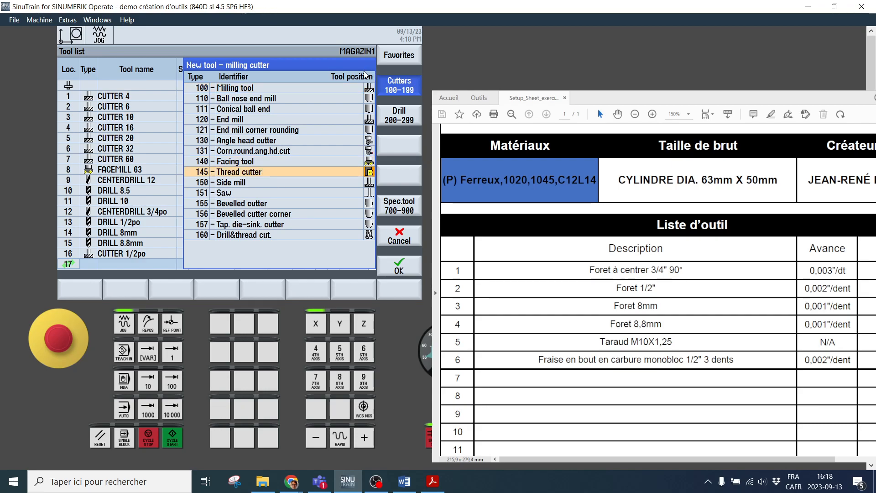
{"action": "left_click", "coordinate": [401, 115]}
{"action": "left_click", "coordinate": [228, 151]}
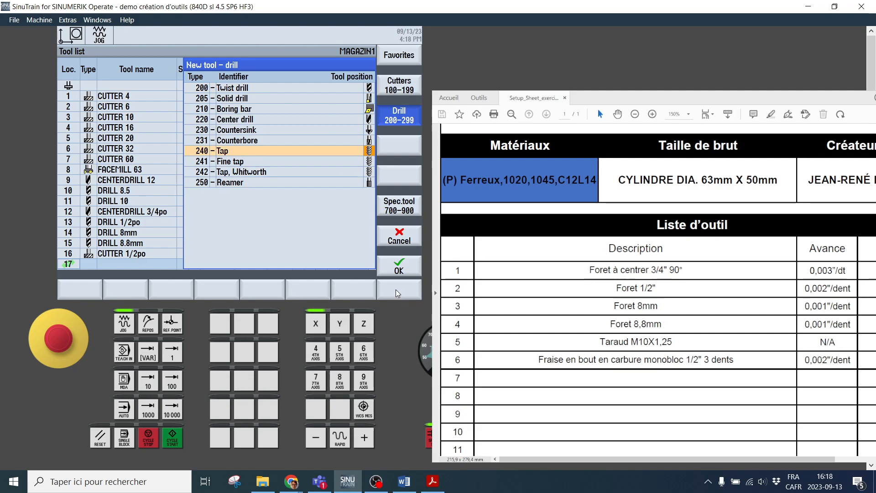
{"action": "left_click", "coordinate": [399, 270]}
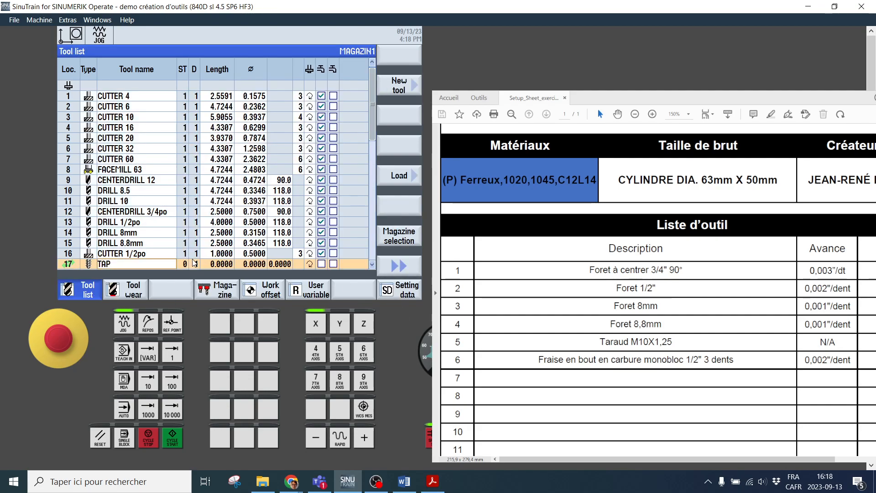
Name the new tap in magazine location 17 TAraud M10x1.25
{"action": "type", "text": "ud"}
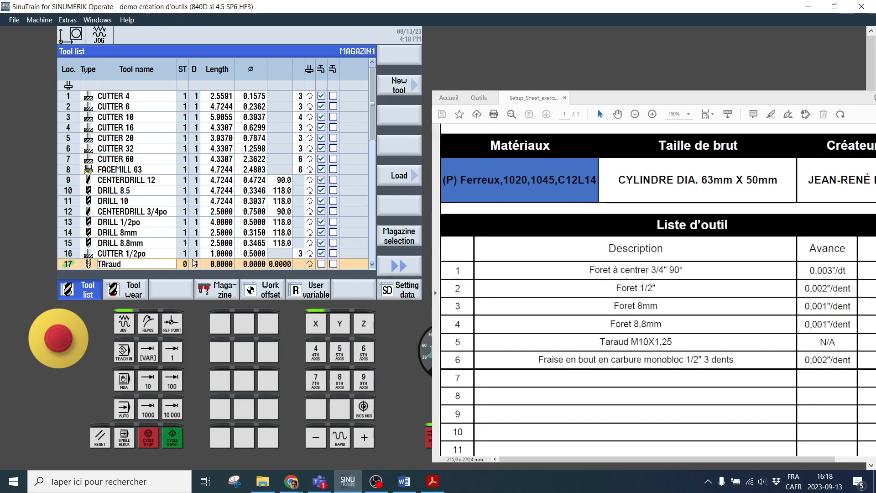
{"action": "type", "text": " M10x1.25"}
{"action": "key", "text": "Return"}
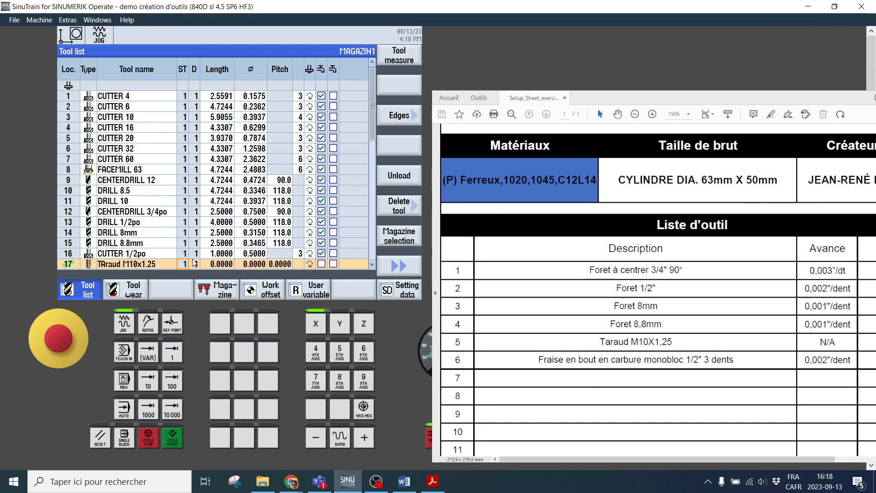
Set the length of the M10x1.25 tap to 1.5
{"action": "left_click", "coordinate": [221, 265]}
{"action": "double_click", "coordinate": [229, 265]}
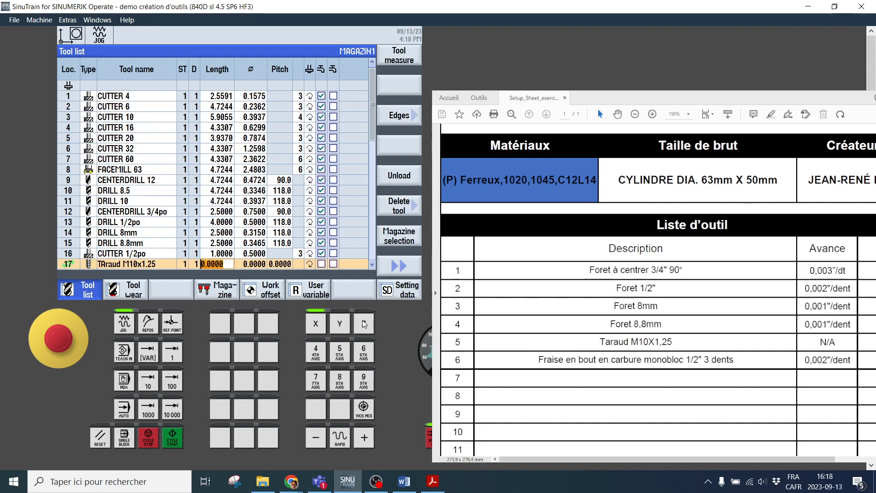
{"action": "type", "text": "1.5"}
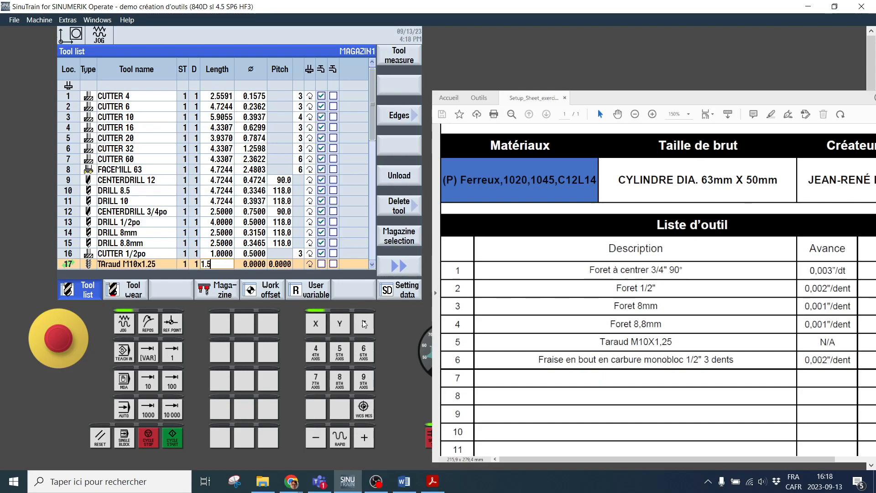
{"action": "key", "text": "Return"}
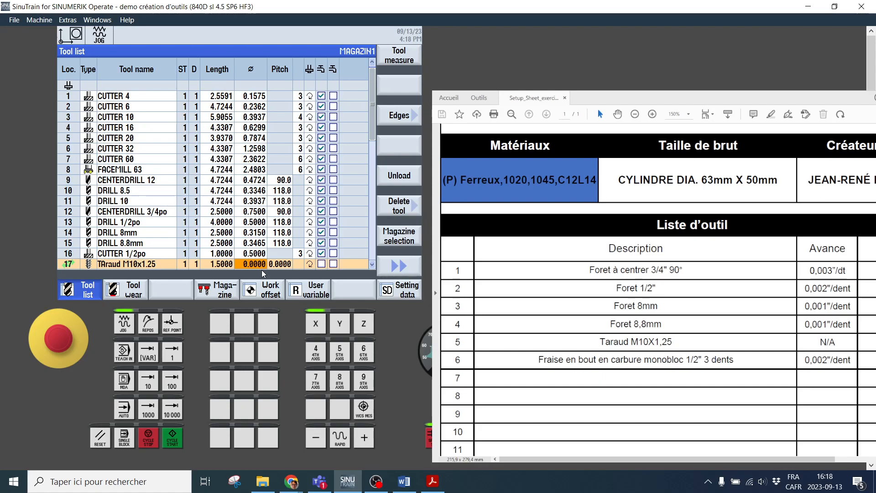
Set the diameter of the M10x1.25 tap in magazine location 17 to 0.3937, converting 10 mm to inches
{"action": "type", "text": "/25.4"}
{"action": "key", "text": "Return"}
{"action": "type", "text": ".3937"}
{"action": "key", "text": "Up"}
{"action": "left_click", "coordinate": [286, 264]}
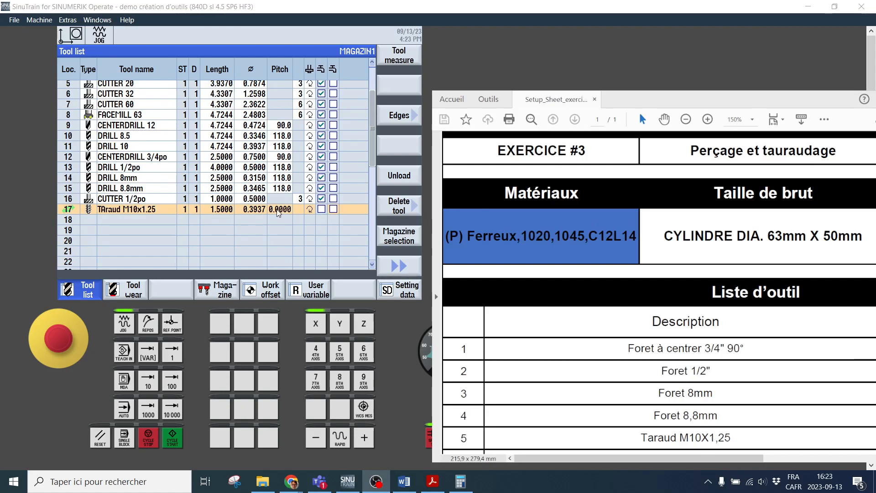
{"action": "left_click", "coordinate": [286, 210]}
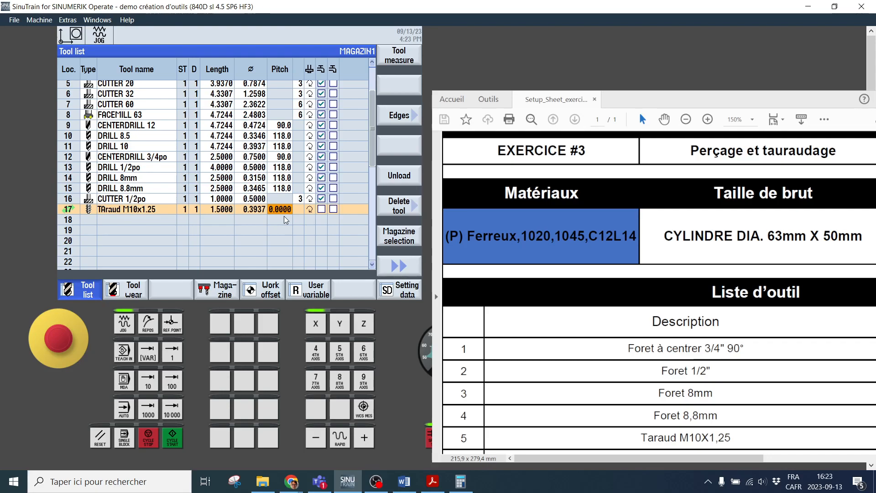
Add a type 240 tap to empty magazine location 18
{"action": "left_click", "coordinate": [91, 220]}
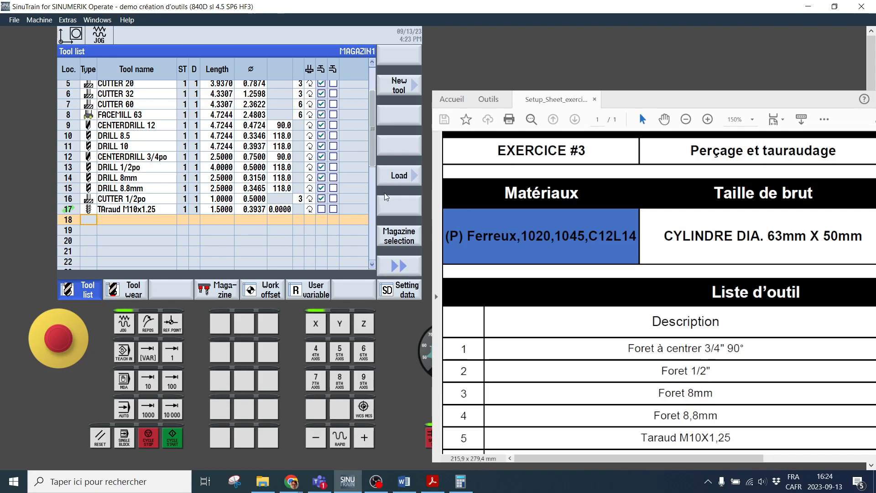
{"action": "left_click", "coordinate": [399, 86]}
{"action": "left_click", "coordinate": [238, 131]}
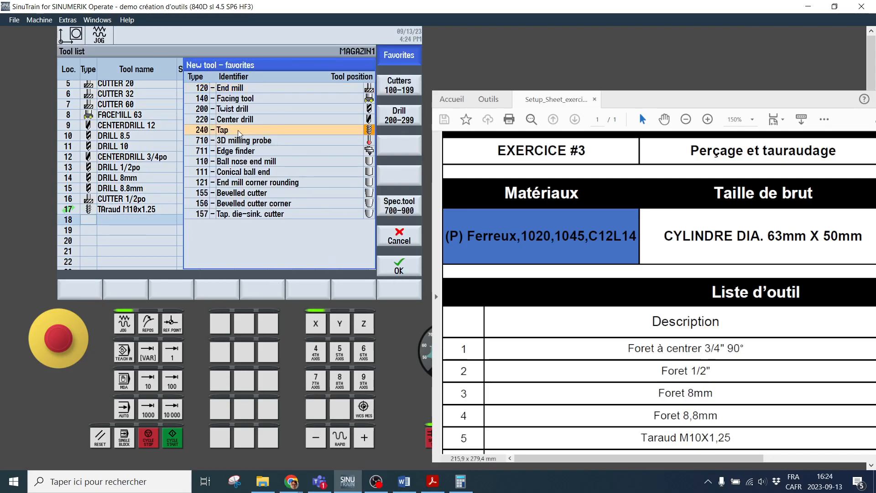
{"action": "left_click", "coordinate": [404, 264]}
Name the new tap in magazine location 18 TAP 1/2-13 UNC
{"action": "type", "text": "1/3-13 UNC"}
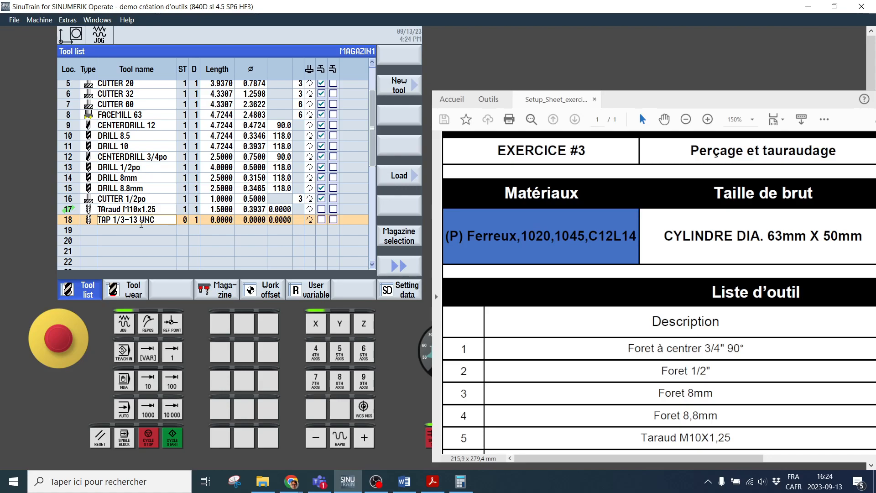
{"action": "key", "text": "Return"}
{"action": "left_click", "coordinate": [122, 223]}
{"action": "left_click", "coordinate": [123, 223]}
{"action": "key", "text": "BackSpace"}
{"action": "type", "text": "2"}
{"action": "key", "text": "Return"}
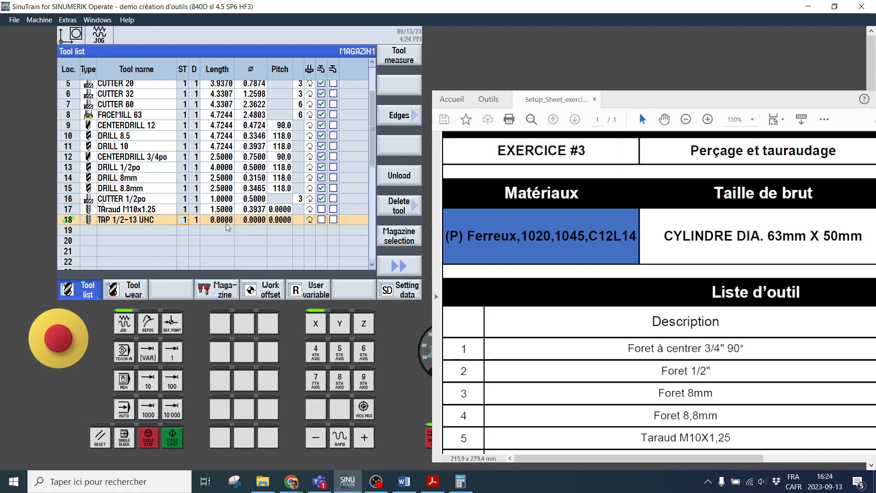
Set the 1/2-13 UNC tap's length to 2, diameter to 0.5 and pitch to 13, and enable its first coolant option
{"action": "left_click", "coordinate": [226, 223]}
{"action": "type", "text": "2"}
{"action": "key", "text": "Return"}
{"action": "type", "text": ".5"}
{"action": "key", "text": "Return"}
{"action": "type", "text": "13"}
{"action": "key", "text": "Return"}
{"action": "left_click", "coordinate": [321, 219]}
Switch to the Calculator and compute the reciprocal of 1,25 ÷ 25,4 to convert the metric tap's pitch to threads per inch
{"action": "left_click", "coordinate": [461, 481]}
{"action": "left_click_drag", "start_coordinate": [313, 76], "coordinate": [274, 76]}
{"action": "key", "text": "Escape"}
{"action": "type", "text": "1,2"}
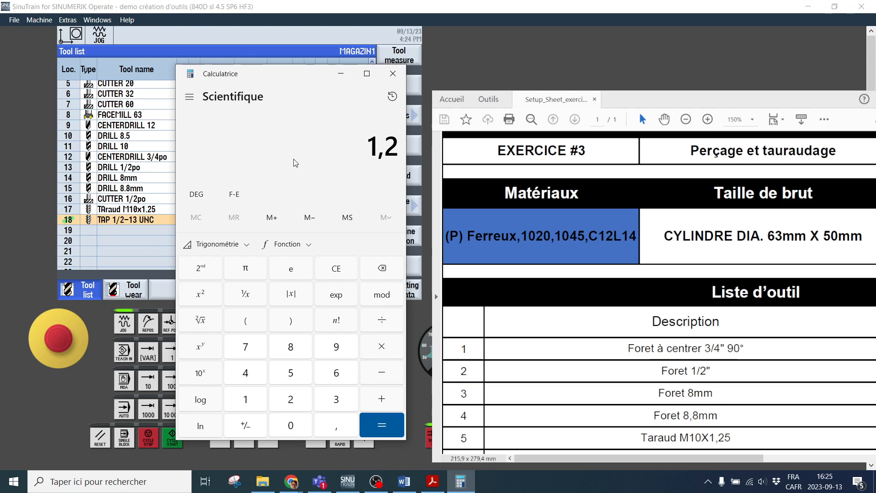
{"action": "type", "text": "5/25,4"}
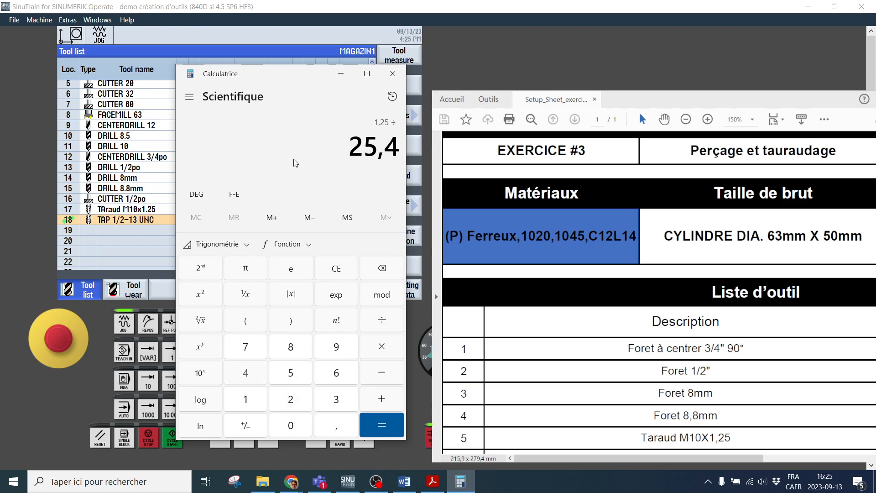
{"action": "key", "text": "Return"}
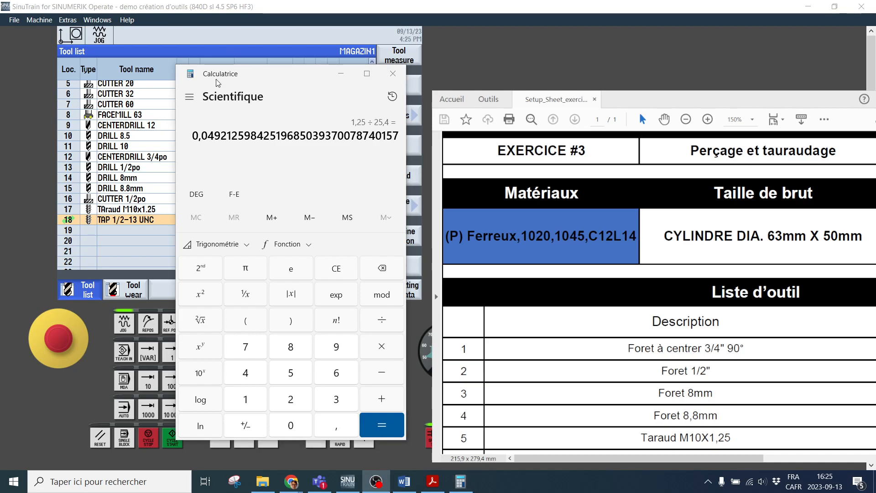
{"action": "left_click", "coordinate": [246, 295]}
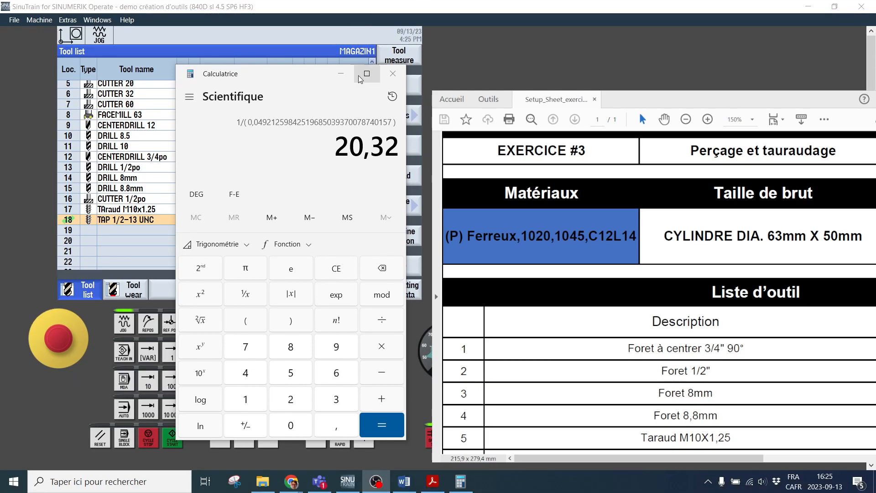
{"action": "left_click", "coordinate": [341, 74]}
Set the pitch of the M10x1.25 tap in magazine location 17 to 20.32 threads per inch
{"action": "left_click", "coordinate": [290, 210]}
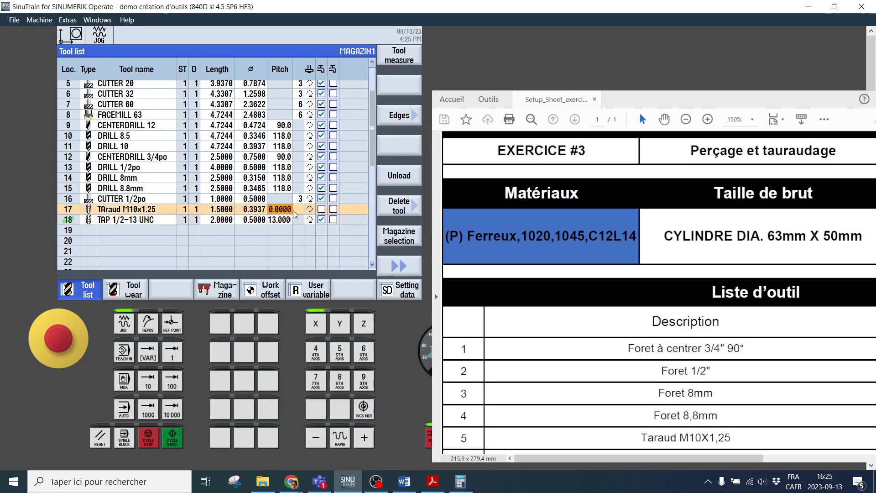
{"action": "type", "text": "20.32"}
{"action": "key", "text": "Return"}
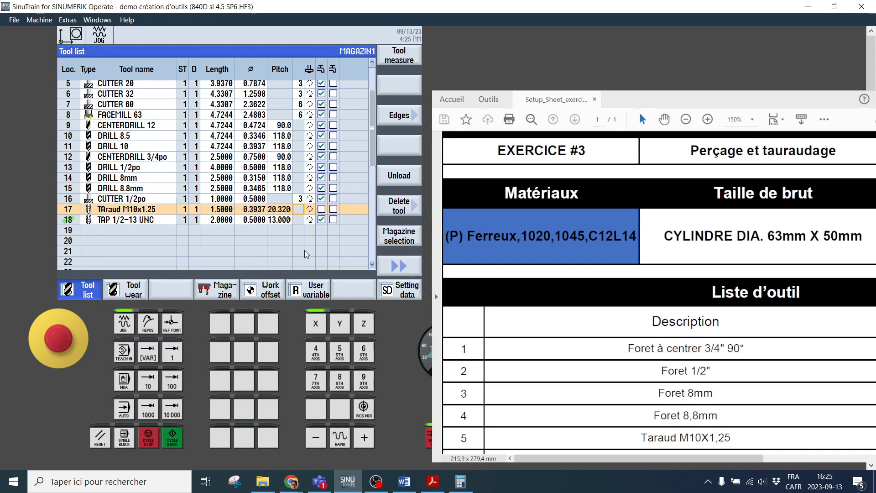
{"action": "left_click", "coordinate": [282, 230]}
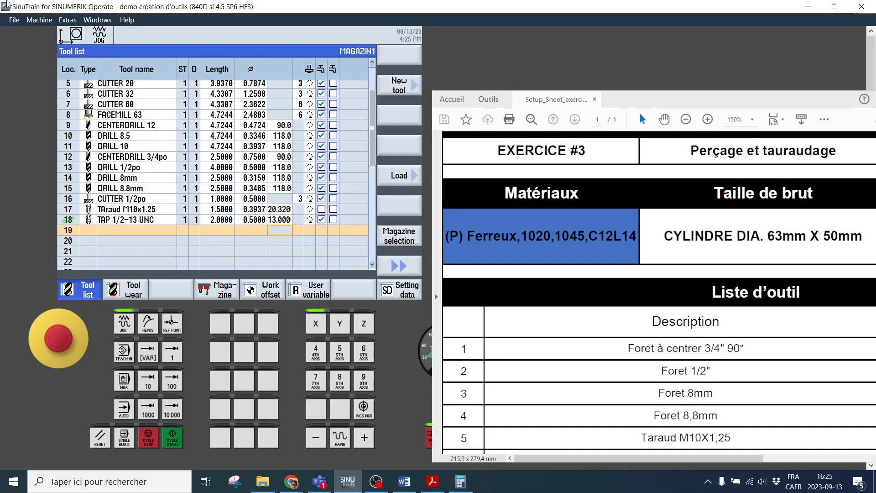
Open the OUTILS_MON_AMI program and start a face milling operation after the program header
{"action": "key", "text": "F10"}
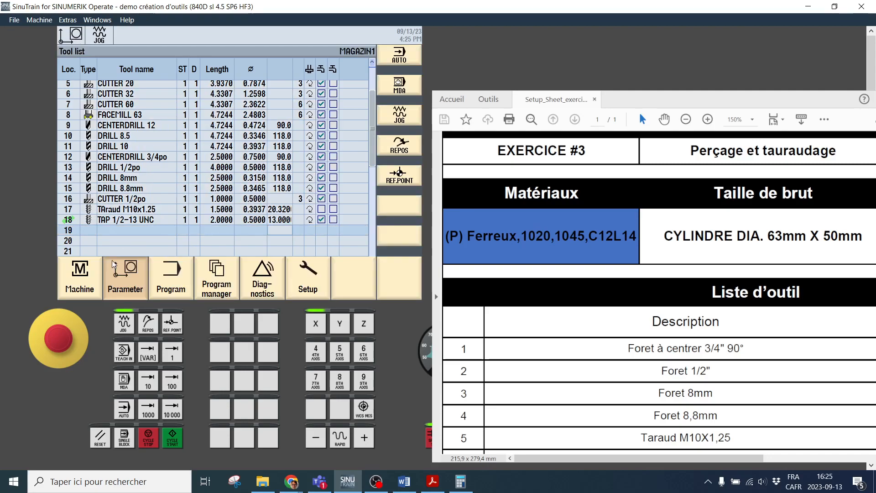
{"action": "left_click", "coordinate": [86, 279]}
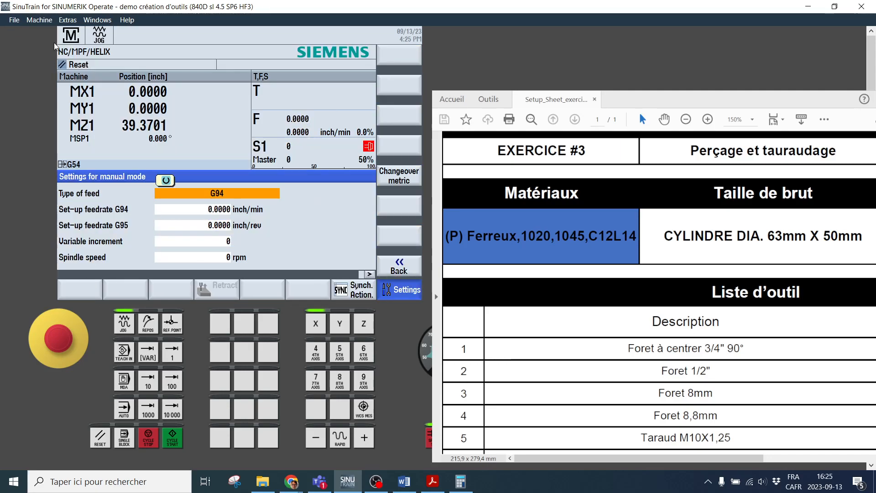
{"action": "key", "text": "F10"}
{"action": "left_click", "coordinate": [188, 290]}
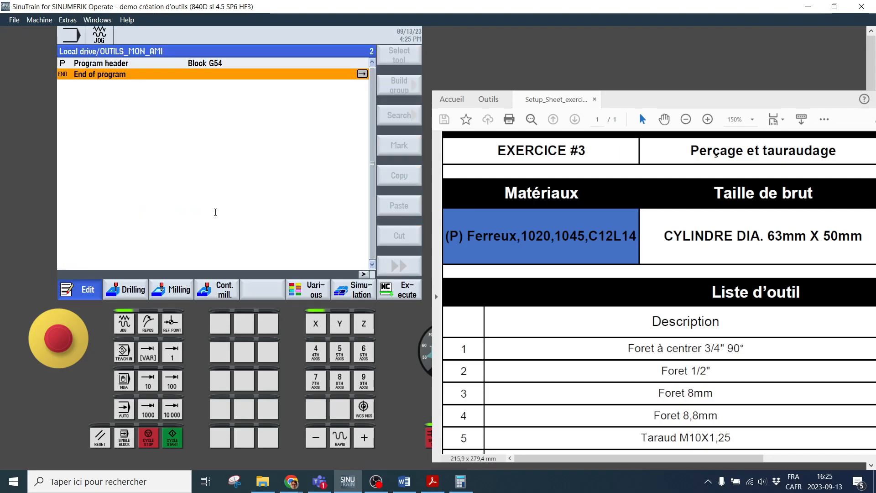
{"action": "key", "text": "Up"}
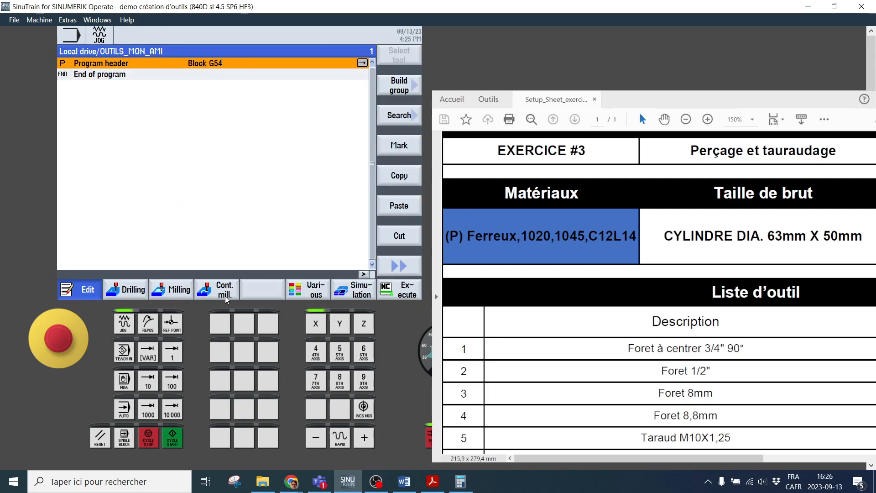
{"action": "left_click", "coordinate": [175, 292]}
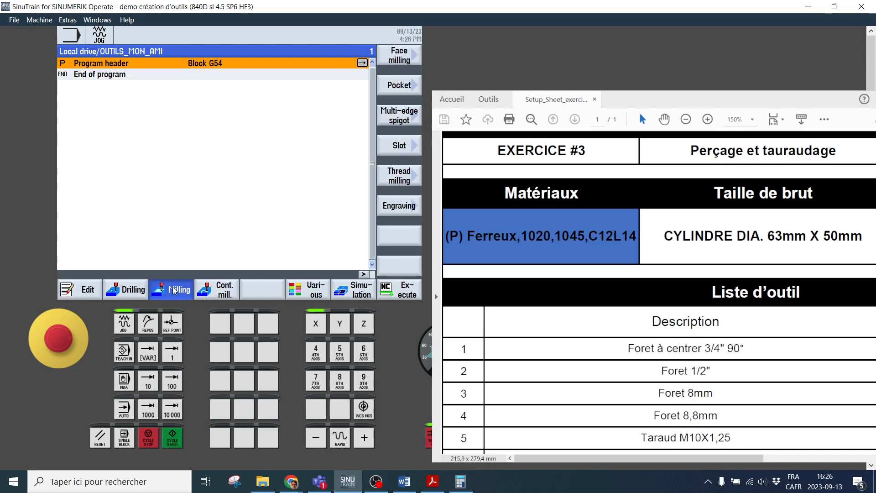
{"action": "left_click", "coordinate": [403, 61]}
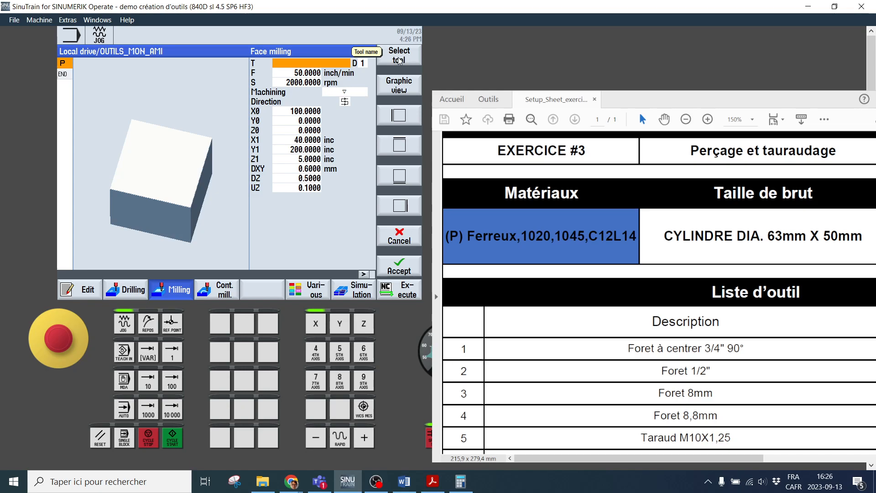
Examine the magazine tools available in the face milling tool selection and highlight TAP 1/2-13 UNC
{"action": "left_click", "coordinate": [406, 59]}
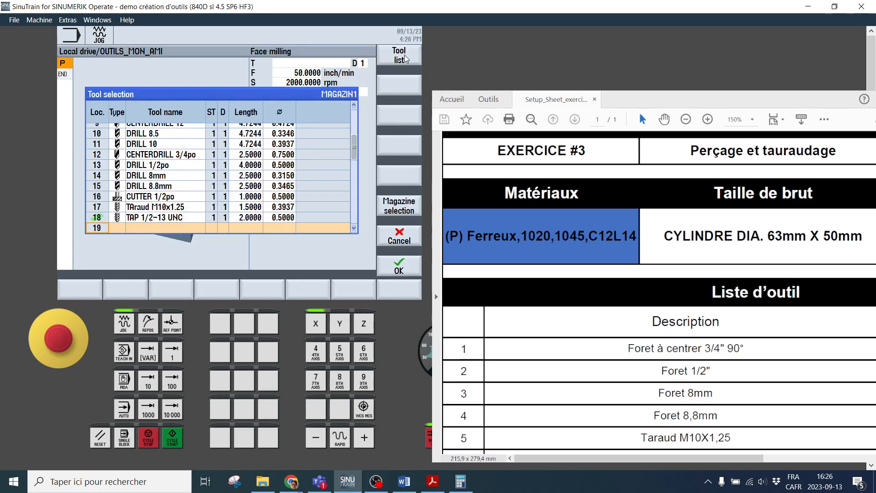
{"action": "scroll", "coordinate": [159, 173], "scroll_direction": "down", "scroll_amount": 4}
{"action": "scroll", "coordinate": [153, 159], "scroll_direction": "up", "scroll_amount": 4}
{"action": "scroll", "coordinate": [146, 141], "scroll_direction": "down", "scroll_amount": 2}
{"action": "left_click", "coordinate": [184, 156]}
{"action": "scroll", "coordinate": [157, 158], "scroll_direction": "down", "scroll_amount": 2}
{"action": "left_click", "coordinate": [155, 163]}
{"action": "scroll", "coordinate": [153, 182], "scroll_direction": "up", "scroll_amount": 2}
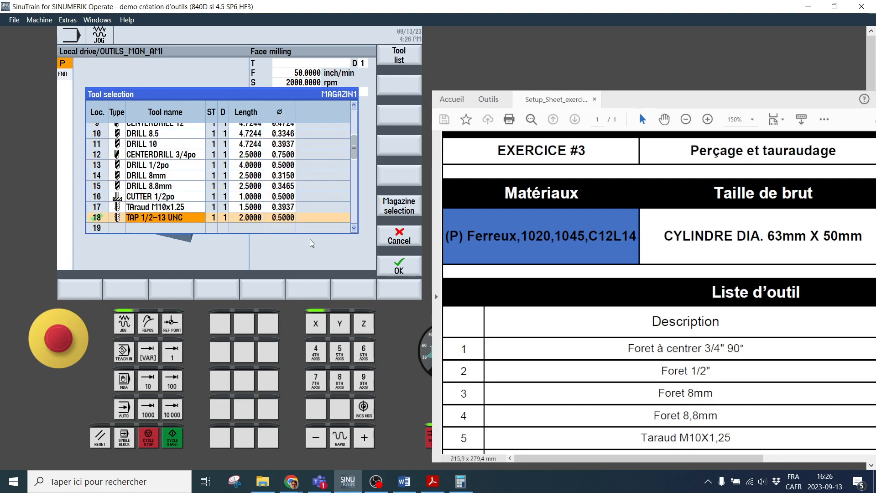